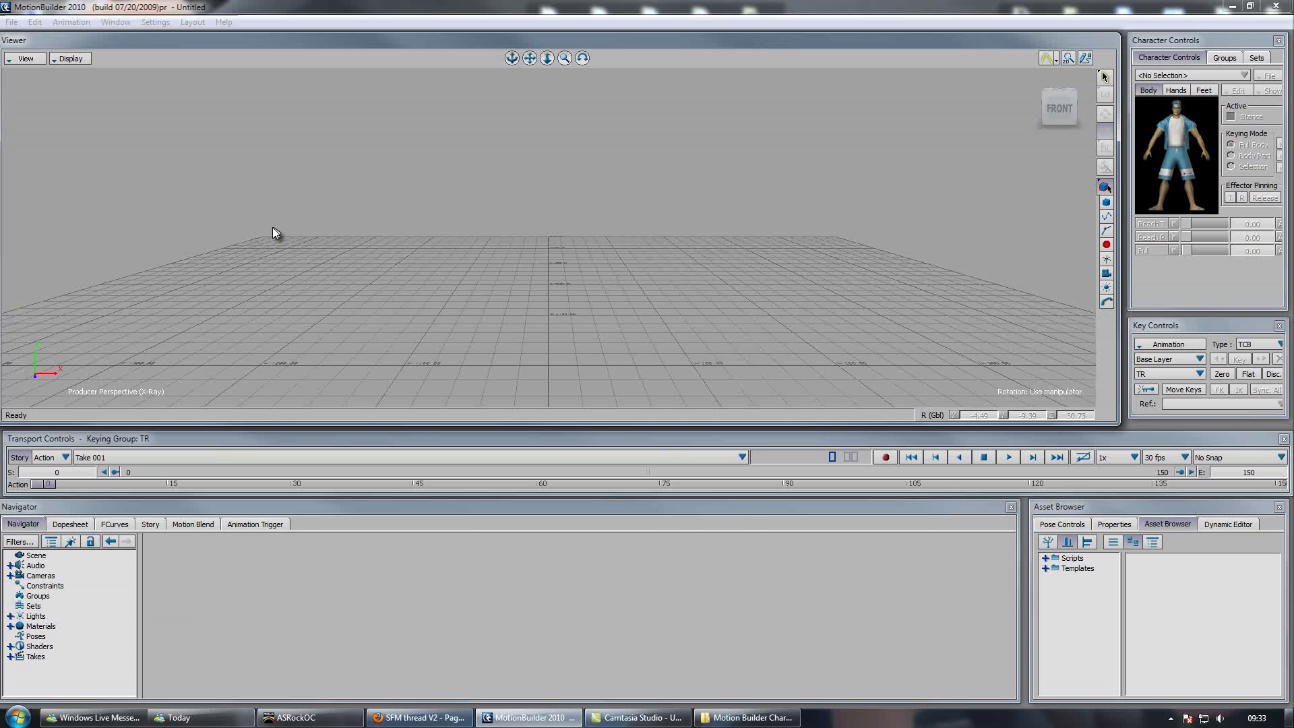
Import spy.fbx with the FBX plug-in and switch the viewer's display mode to X-Ray
{"action": "left_click", "coordinate": [13, 23]}
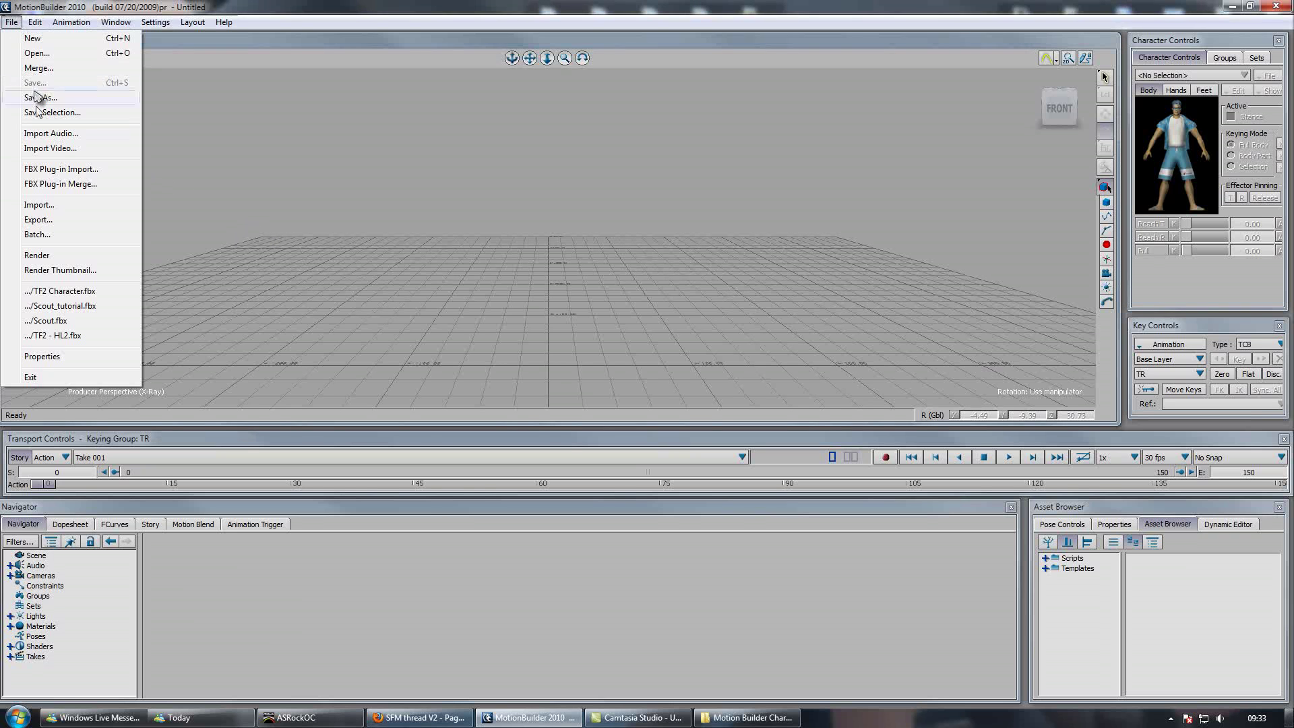
{"action": "left_click", "coordinate": [83, 169]}
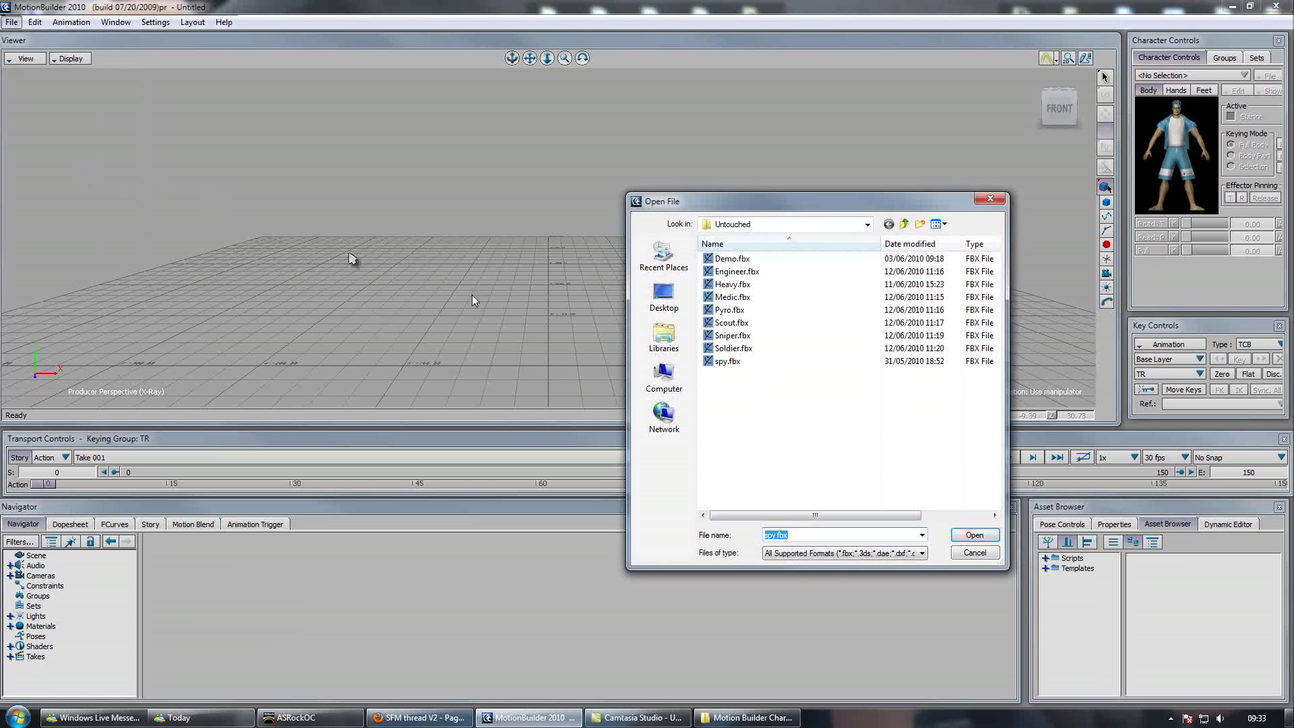
{"action": "double_click", "coordinate": [727, 362]}
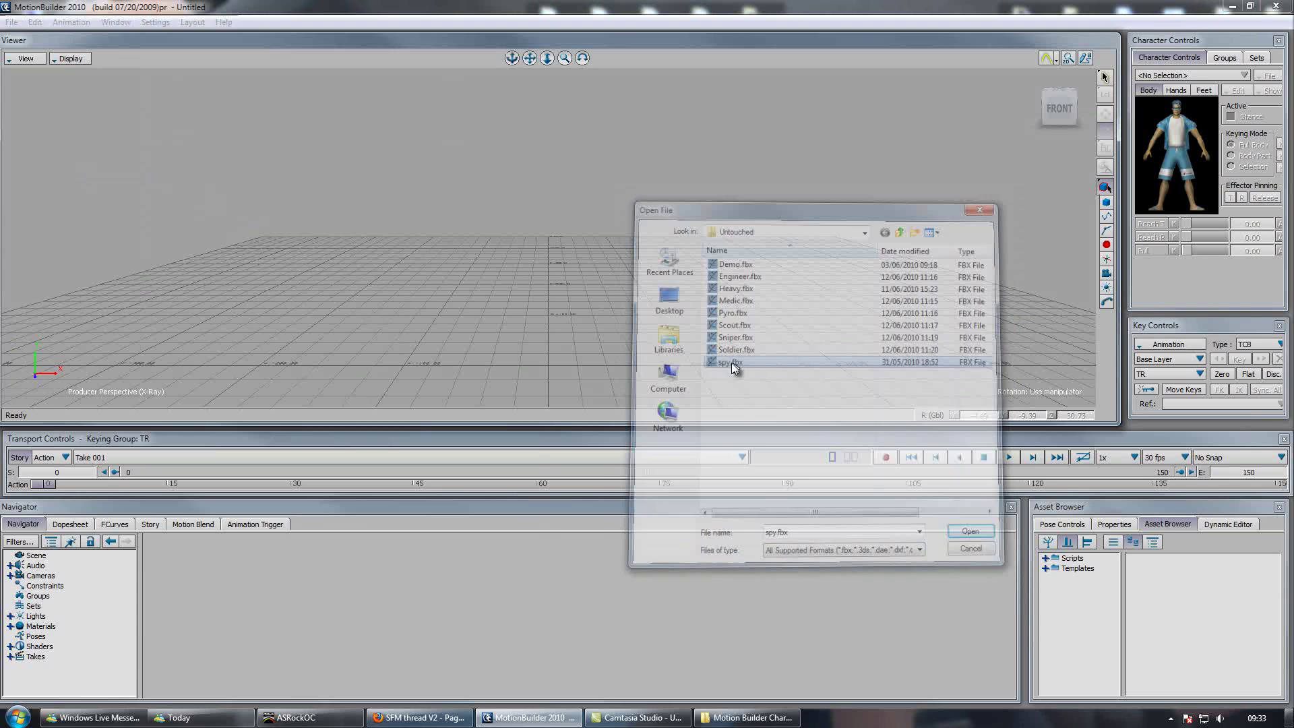
{"action": "left_click", "coordinate": [376, 631]}
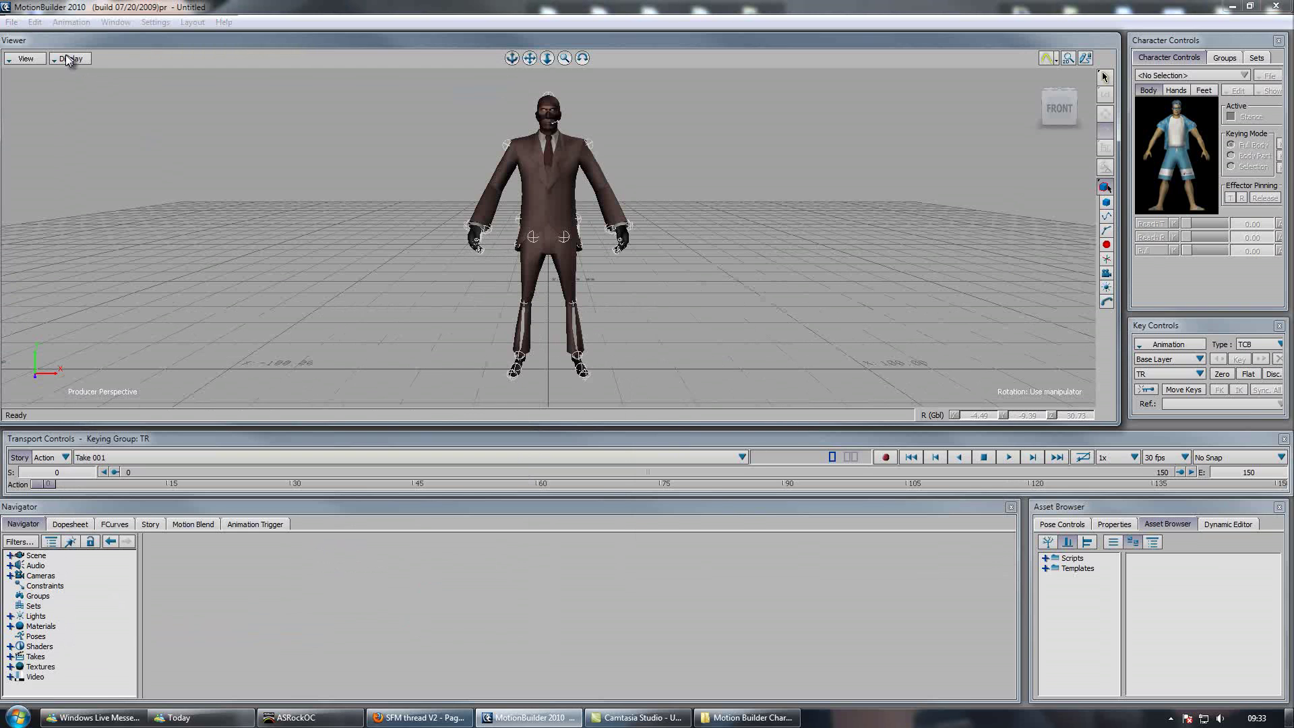
{"action": "left_click", "coordinate": [84, 60]}
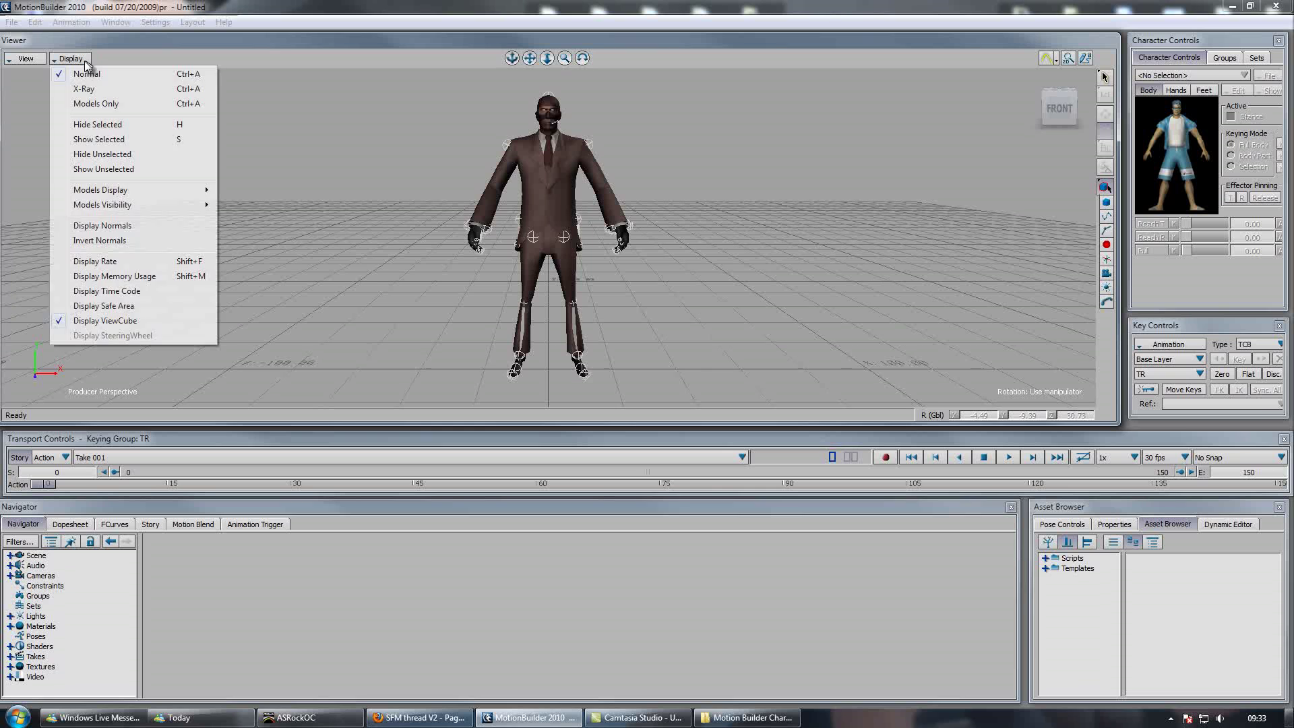
{"action": "left_click", "coordinate": [100, 87]}
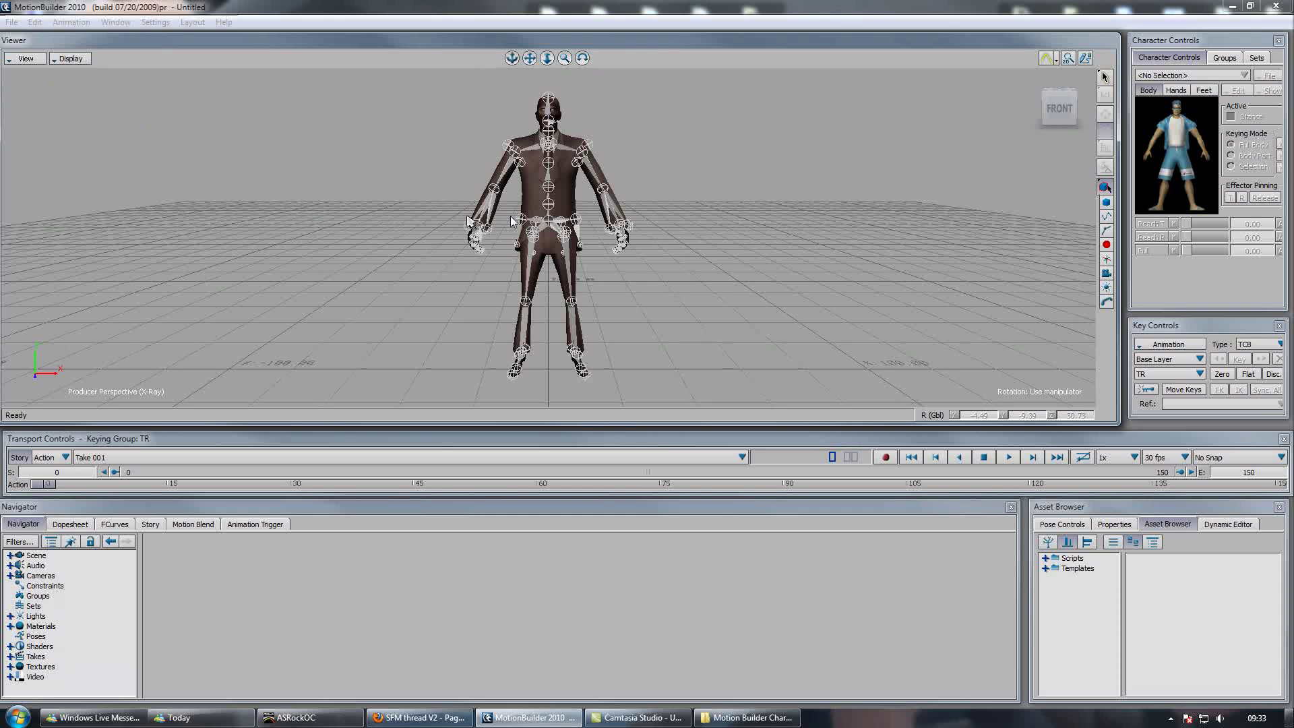
Set the left upper arm bone's global rotation to X 0, Y 0 and Z 90
{"action": "left_click", "coordinate": [591, 174]}
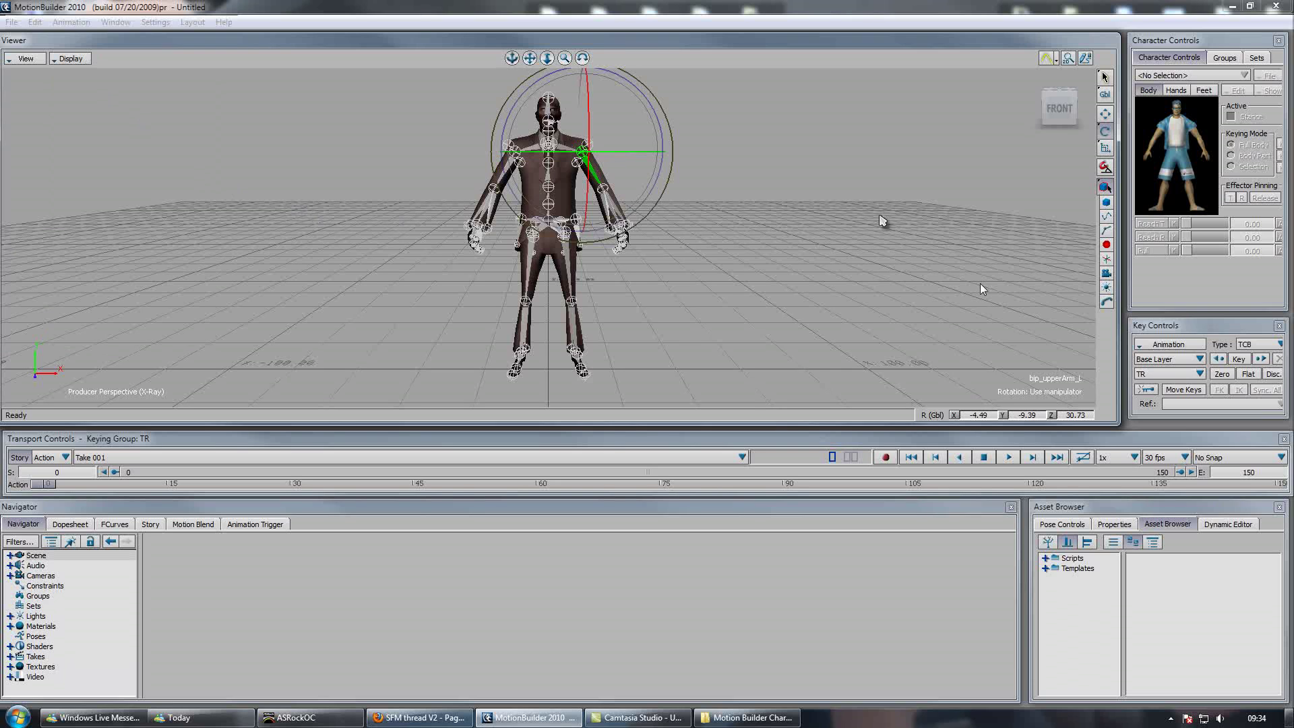
{"action": "double_click", "coordinate": [980, 418]}
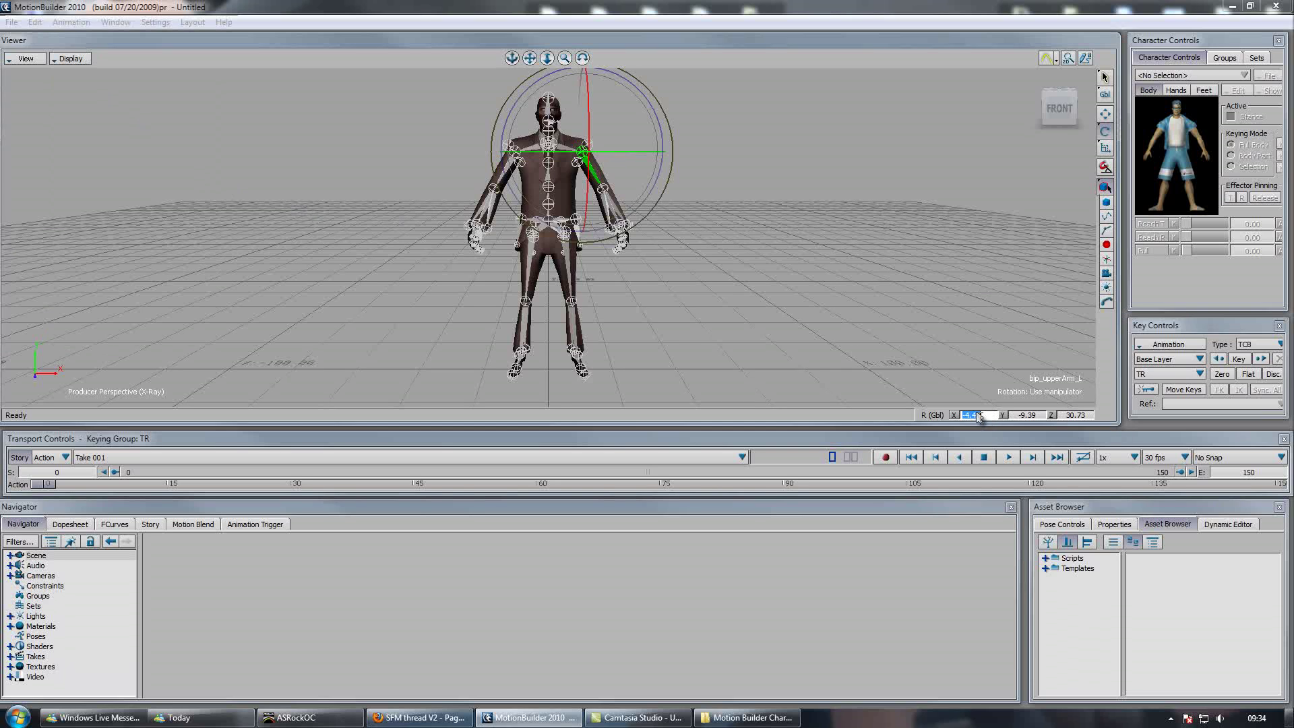
{"action": "type", "text": "0"}
{"action": "key", "text": "Tab"}
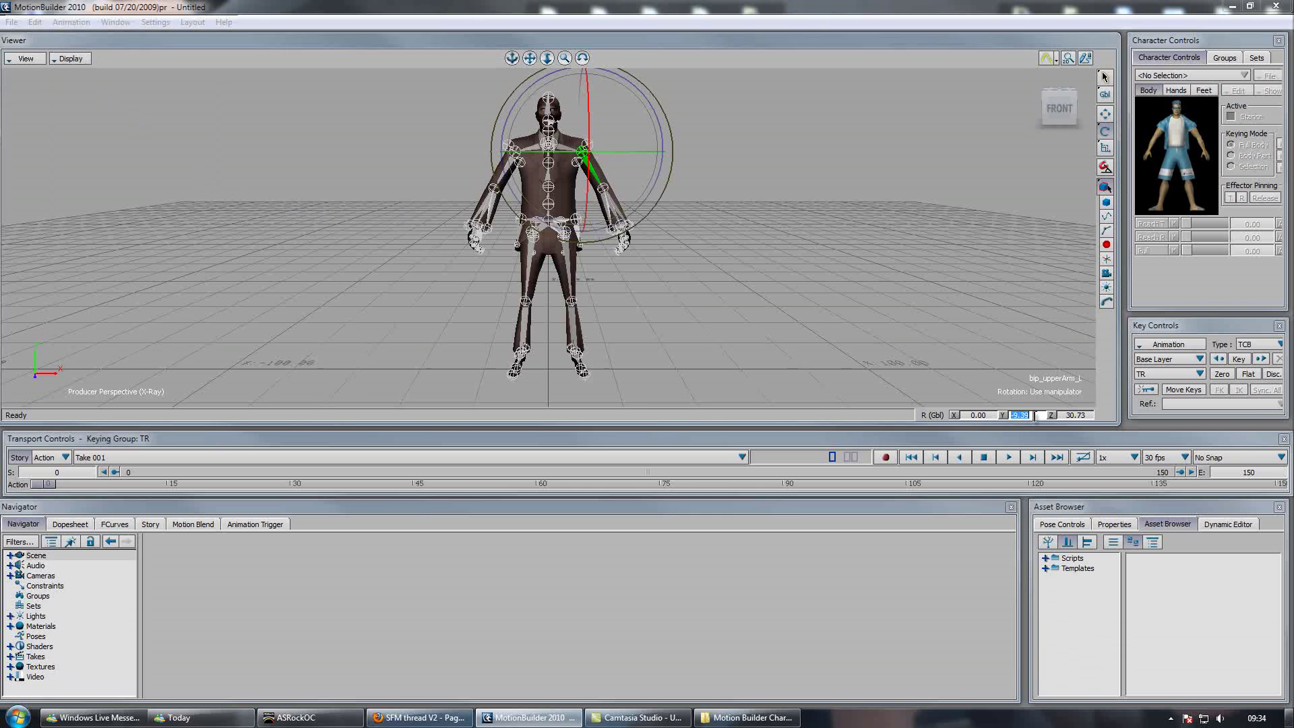
{"action": "type", "text": "0"}
{"action": "key", "text": "Tab"}
{"action": "double_click", "coordinate": [1068, 416]}
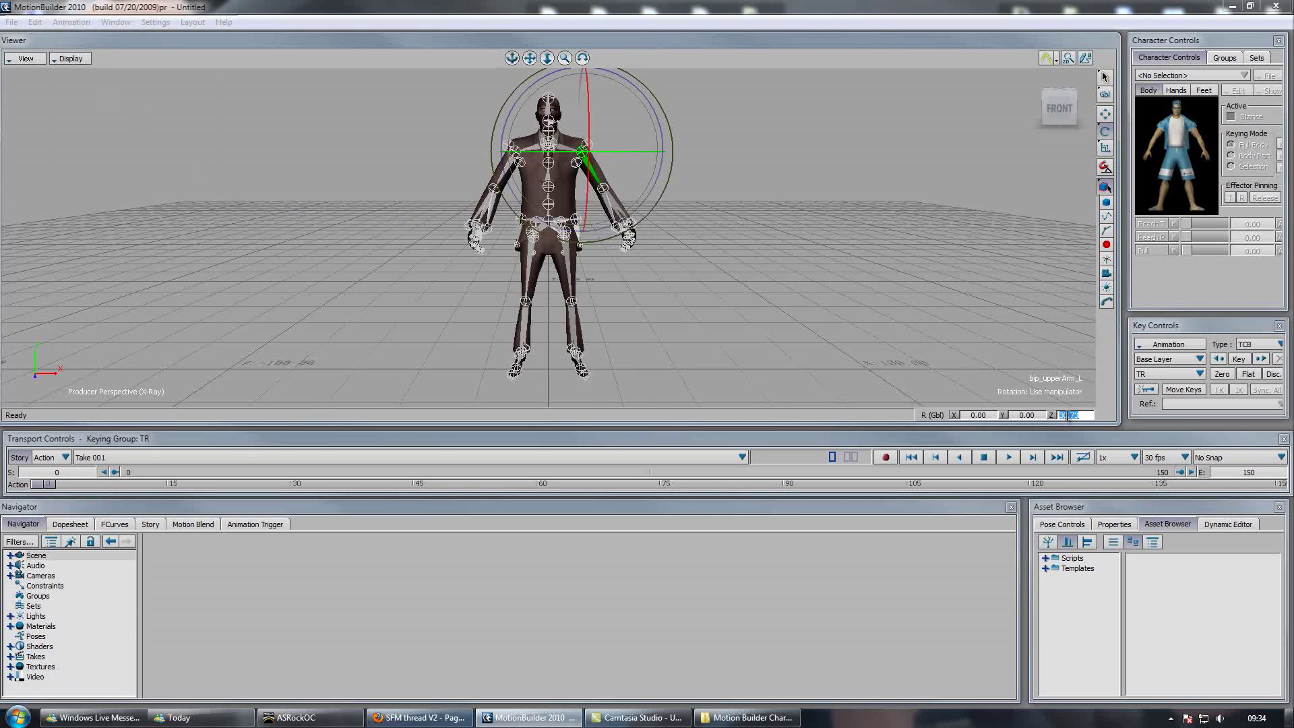
{"action": "type", "text": "90"}
{"action": "key", "text": "Return"}
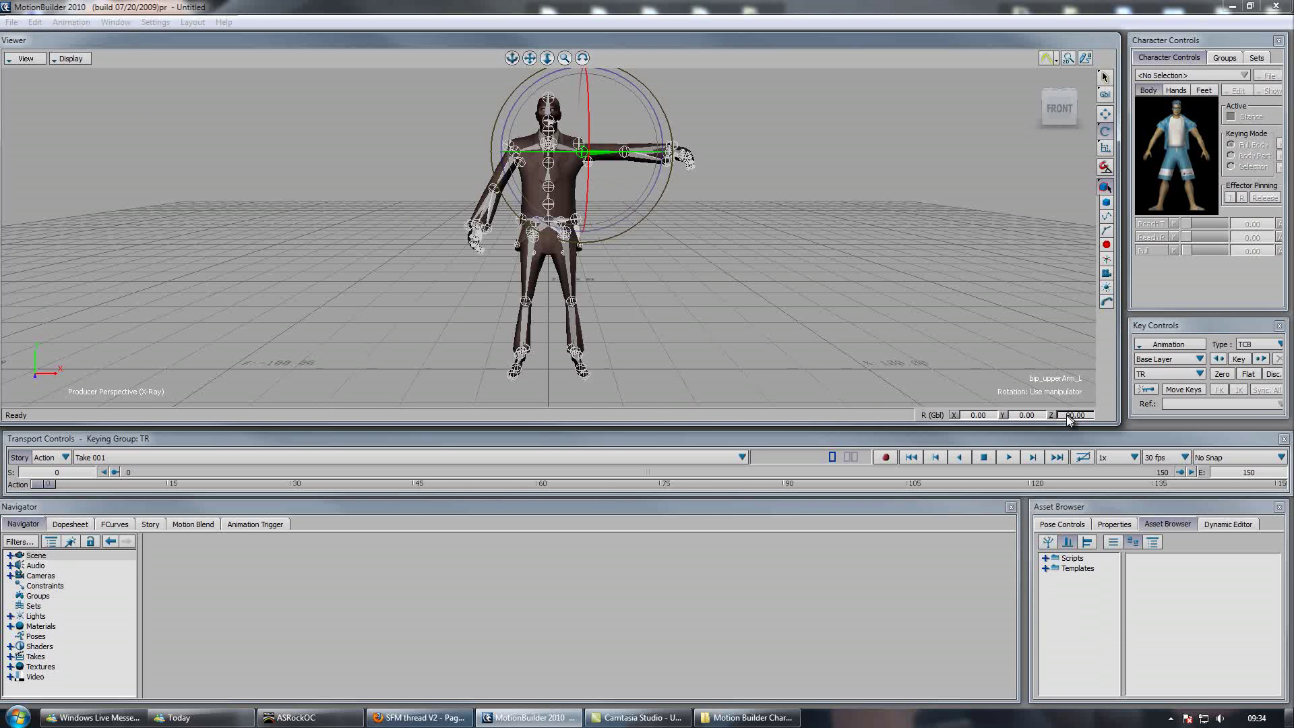
Set the right upper arm bone's global rotation to X 180, Y 0 and Z -90
{"action": "left_click", "coordinate": [507, 166]}
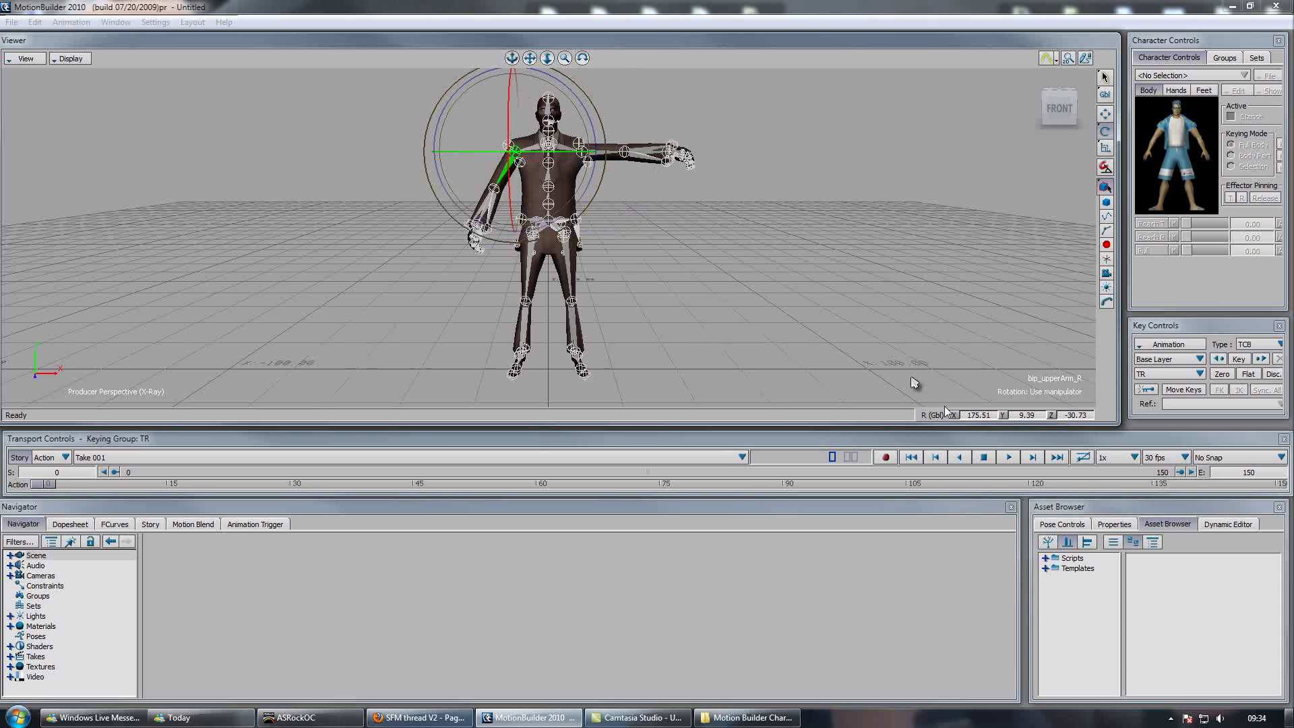
{"action": "double_click", "coordinate": [990, 416]}
{"action": "type", "text": "18"}
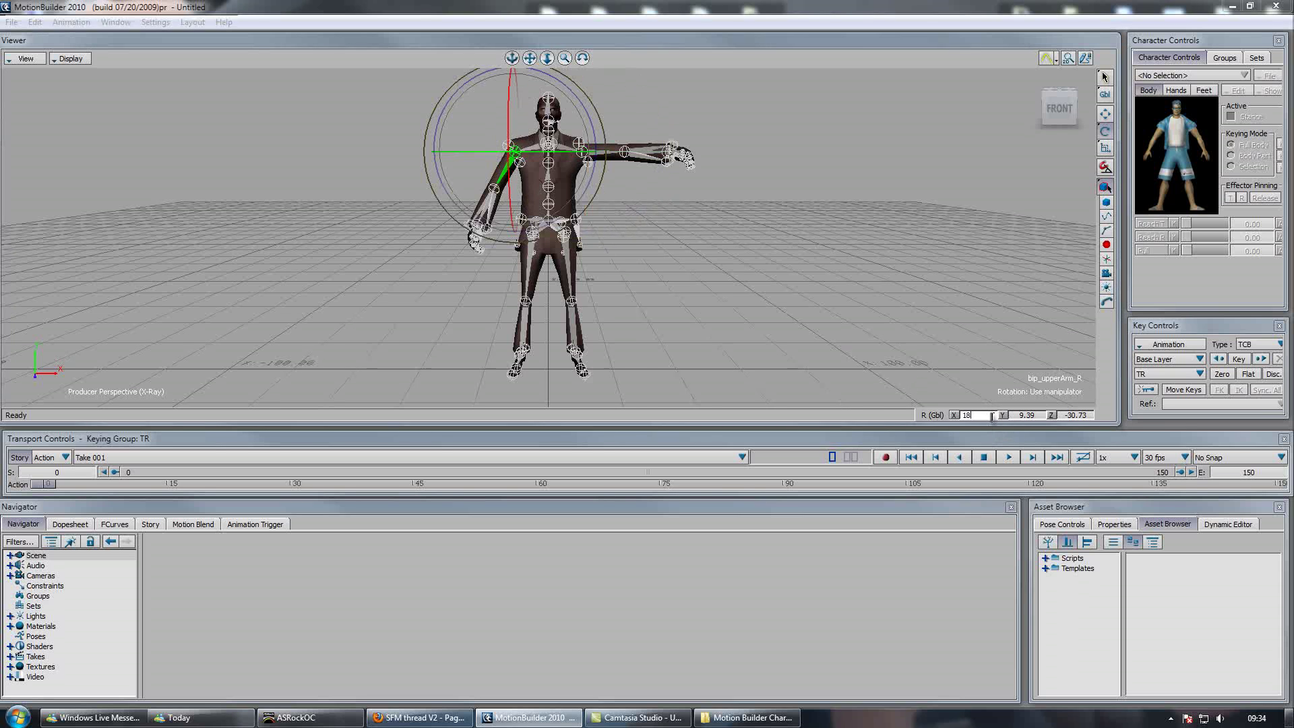
{"action": "type", "text": "0"}
{"action": "key", "text": "Return"}
{"action": "double_click", "coordinate": [1027, 415]}
{"action": "type", "text": "0"}
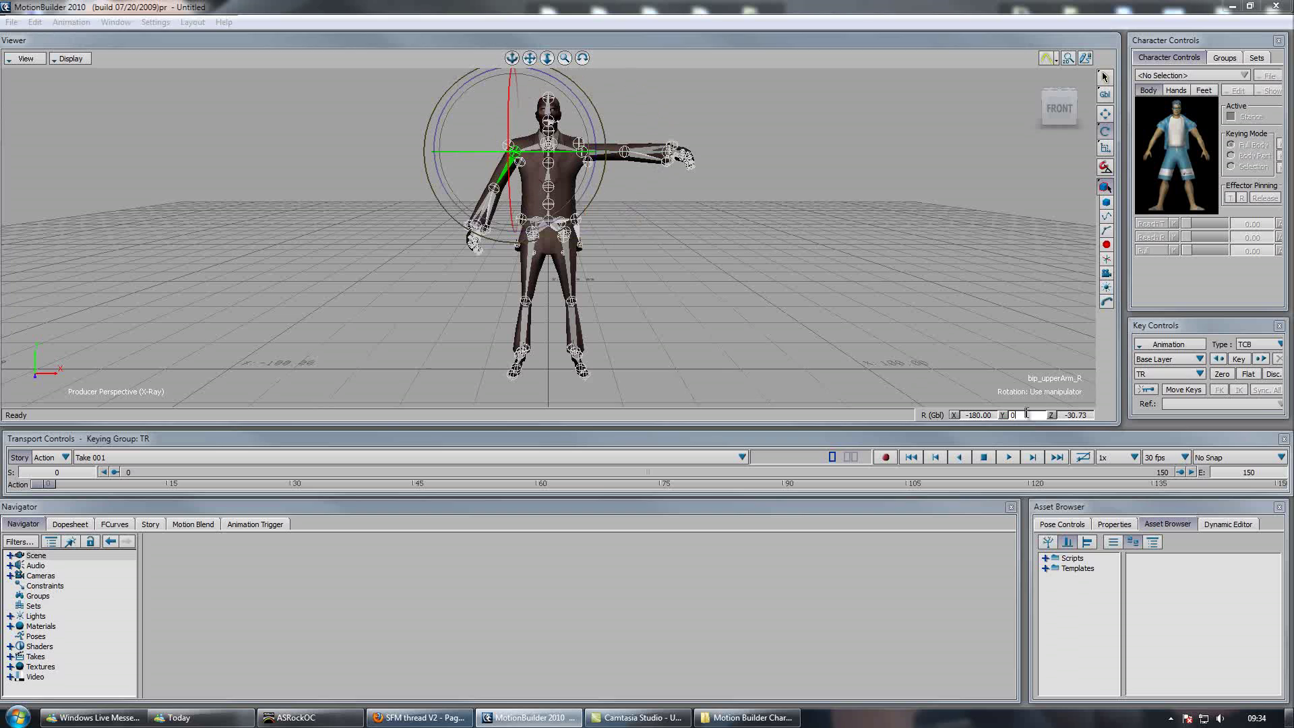
{"action": "key", "text": "Return"}
{"action": "double_click", "coordinate": [1071, 415]}
{"action": "type", "text": "0"}
{"action": "key", "text": "Return"}
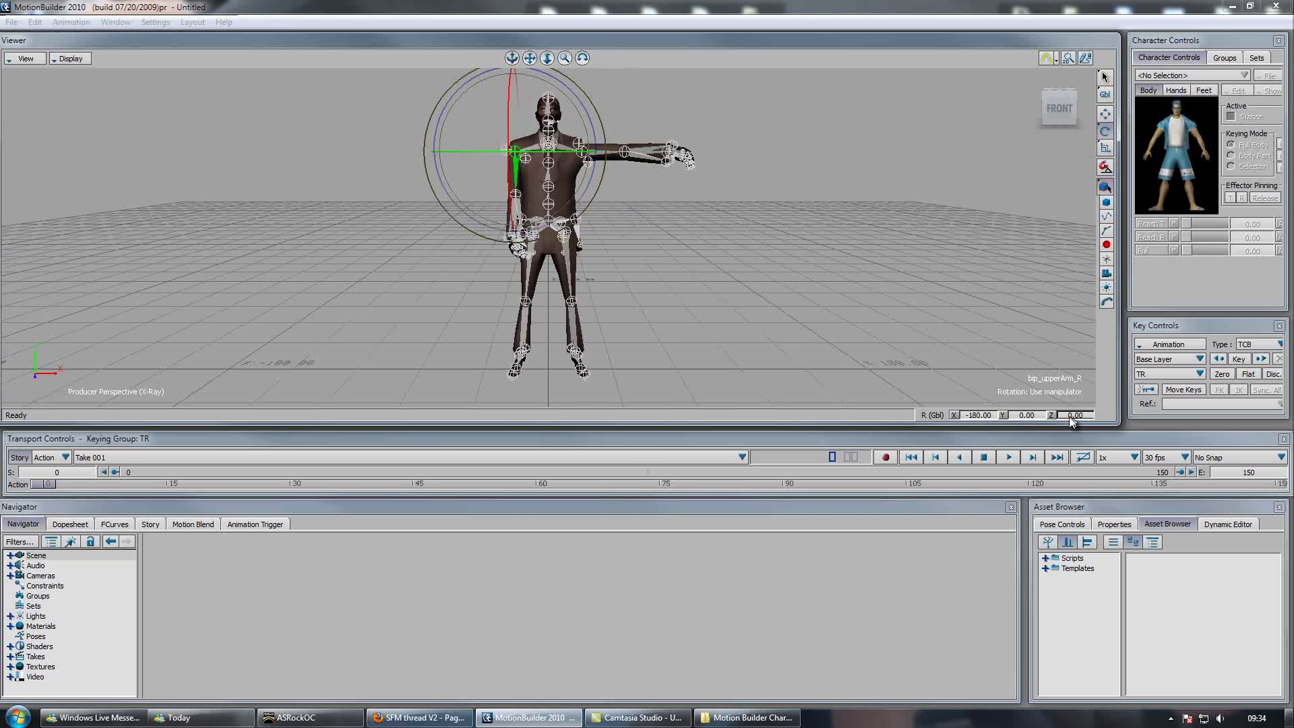
{"action": "double_click", "coordinate": [1072, 416]}
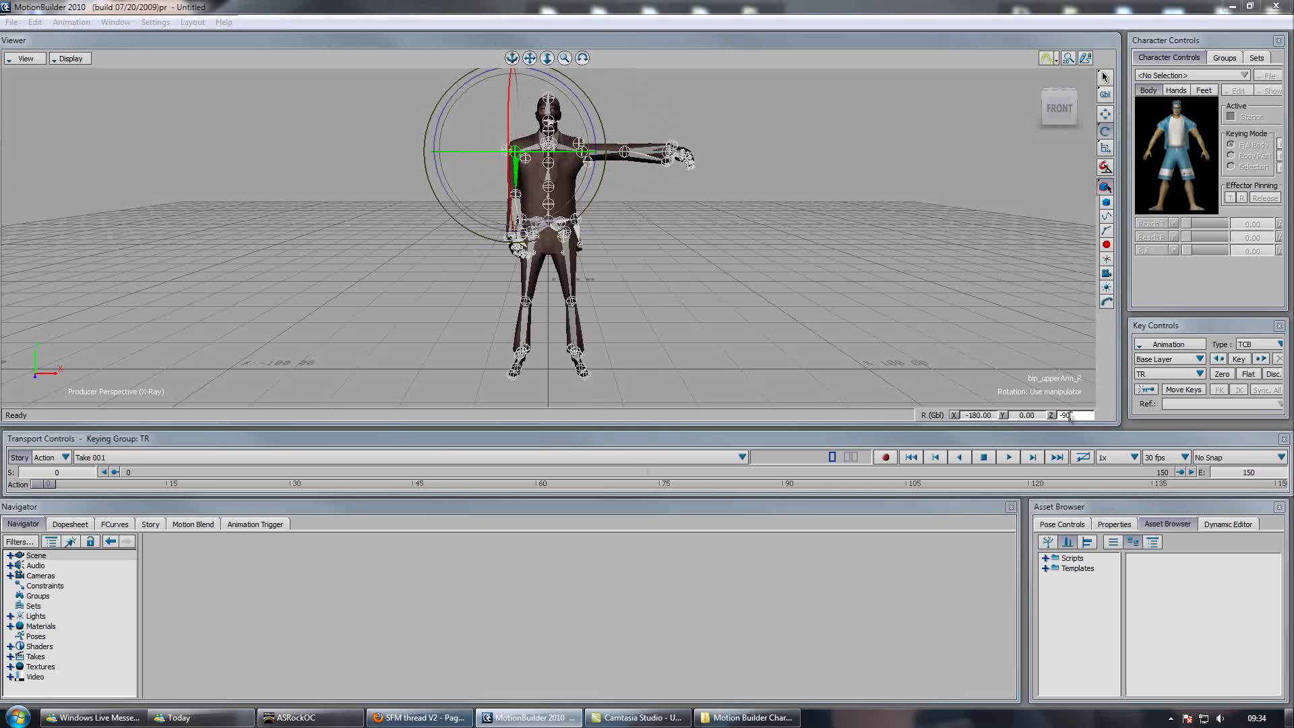
{"action": "type", "text": "-90"}
{"action": "key", "text": "Return"}
Set the left lower arm bone's global X rotation to 0
{"action": "left_click_drag", "start_coordinate": [588, 267], "coordinate": [634, 225], "text": "ctrl+shift"}
{"action": "scroll", "coordinate": [634, 220], "scroll_direction": "up", "scroll_amount": 2}
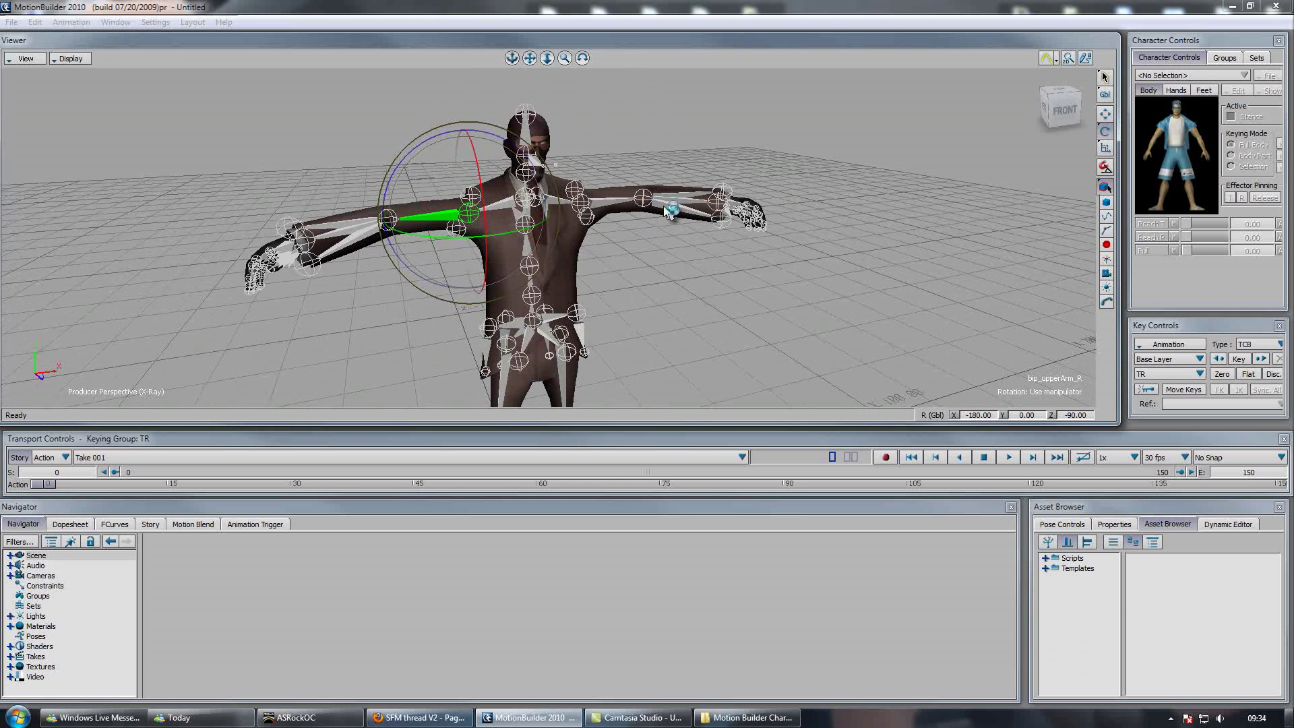
{"action": "left_click", "coordinate": [669, 198]}
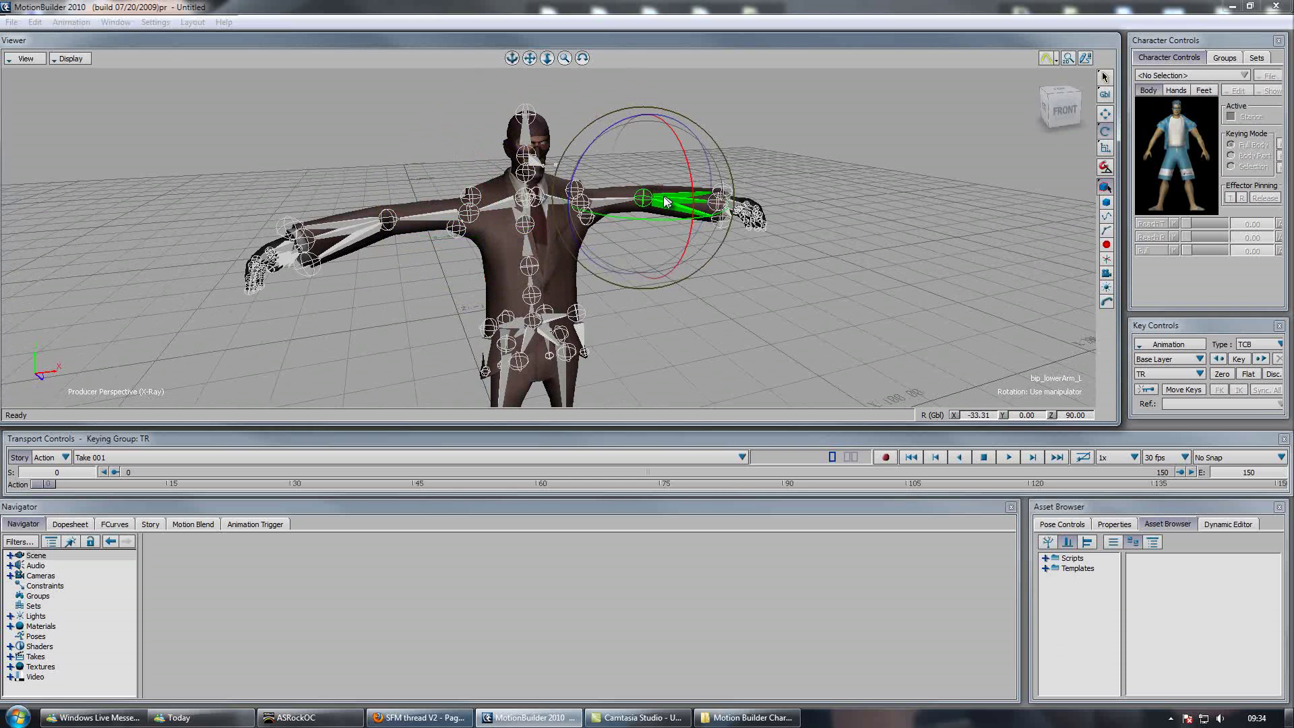
{"action": "double_click", "coordinate": [984, 416]}
{"action": "type", "text": "0"}
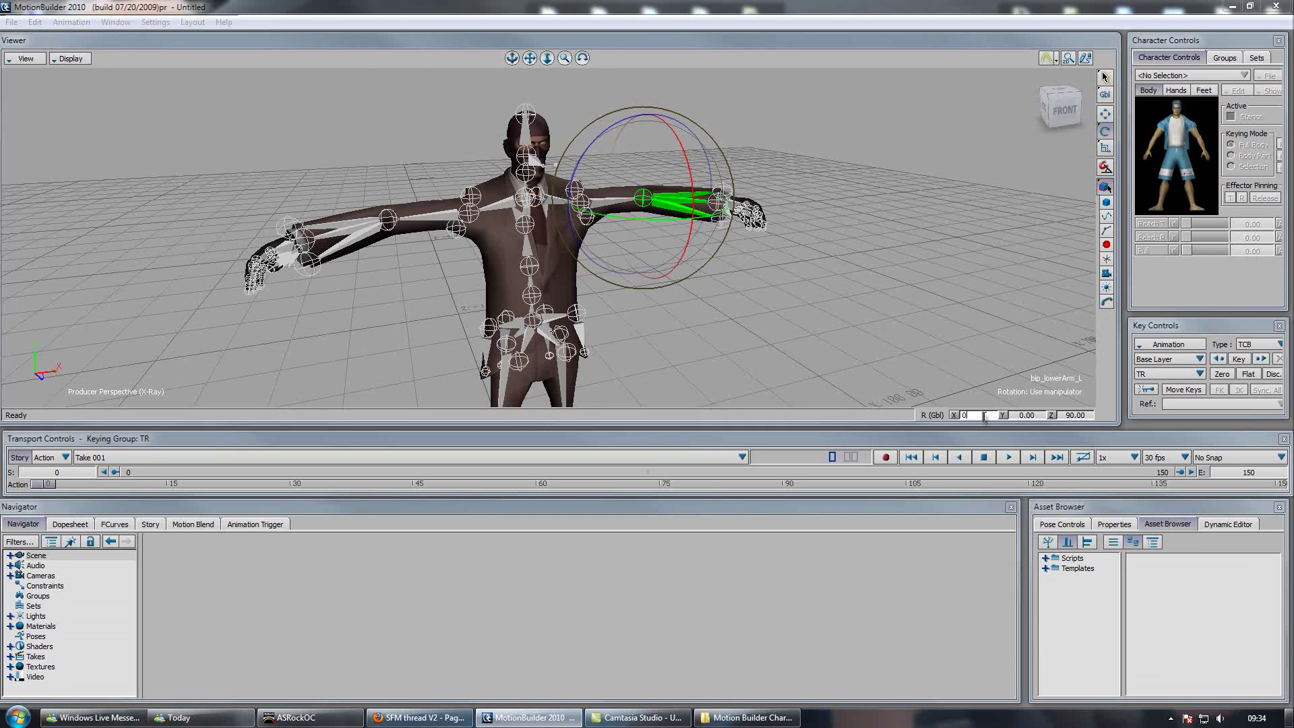
{"action": "key", "text": "Return"}
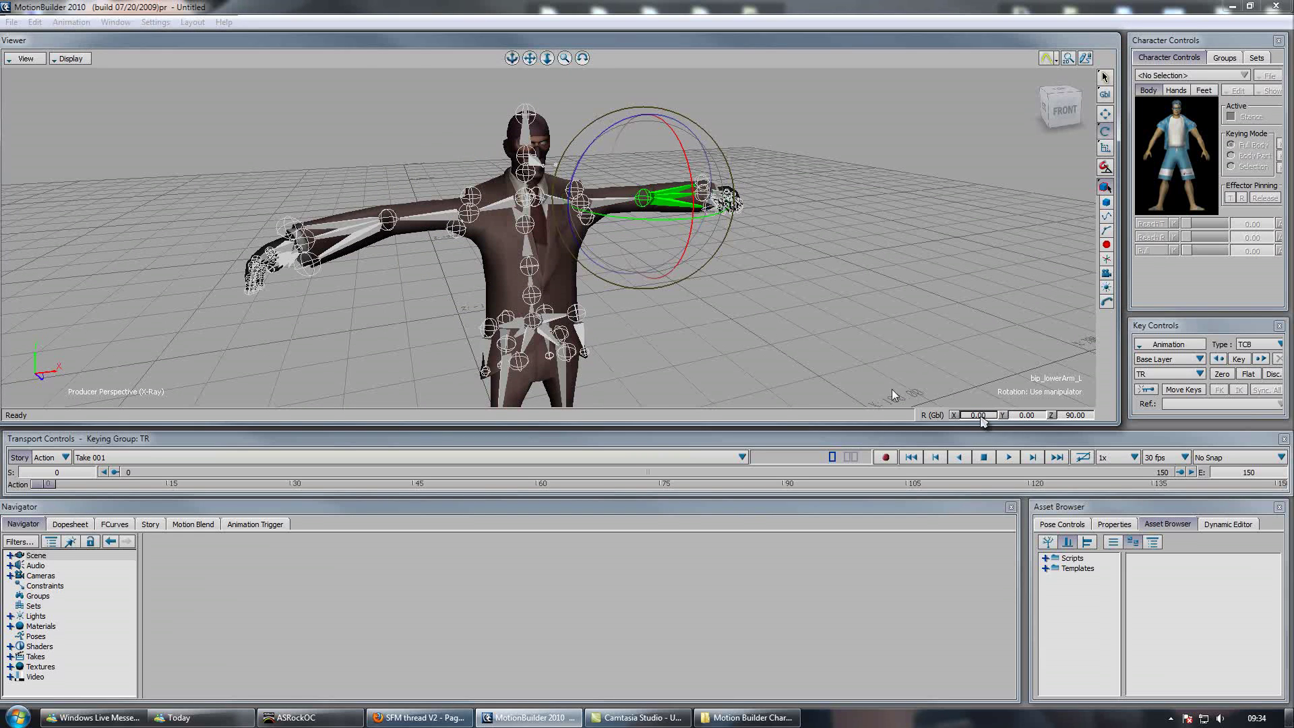
Set the right lower arm bone's global X rotation to 180
{"action": "left_click", "coordinate": [364, 224]}
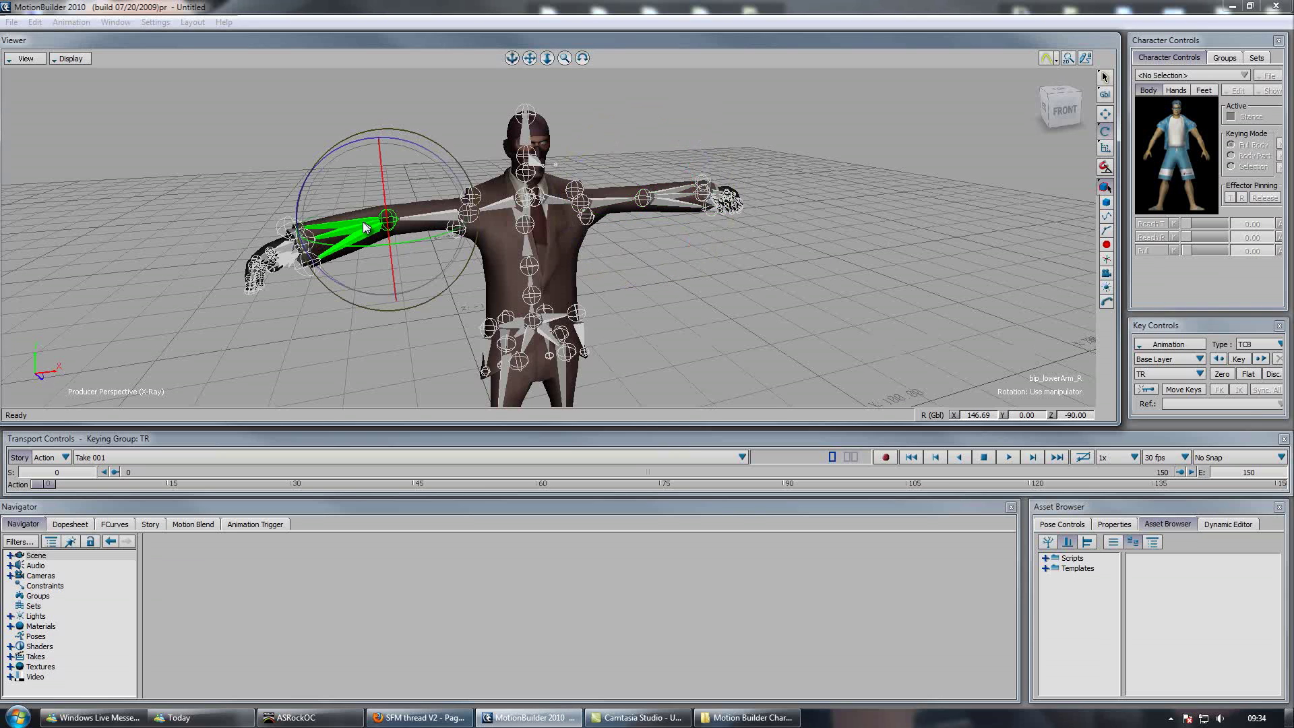
{"action": "double_click", "coordinate": [982, 416]}
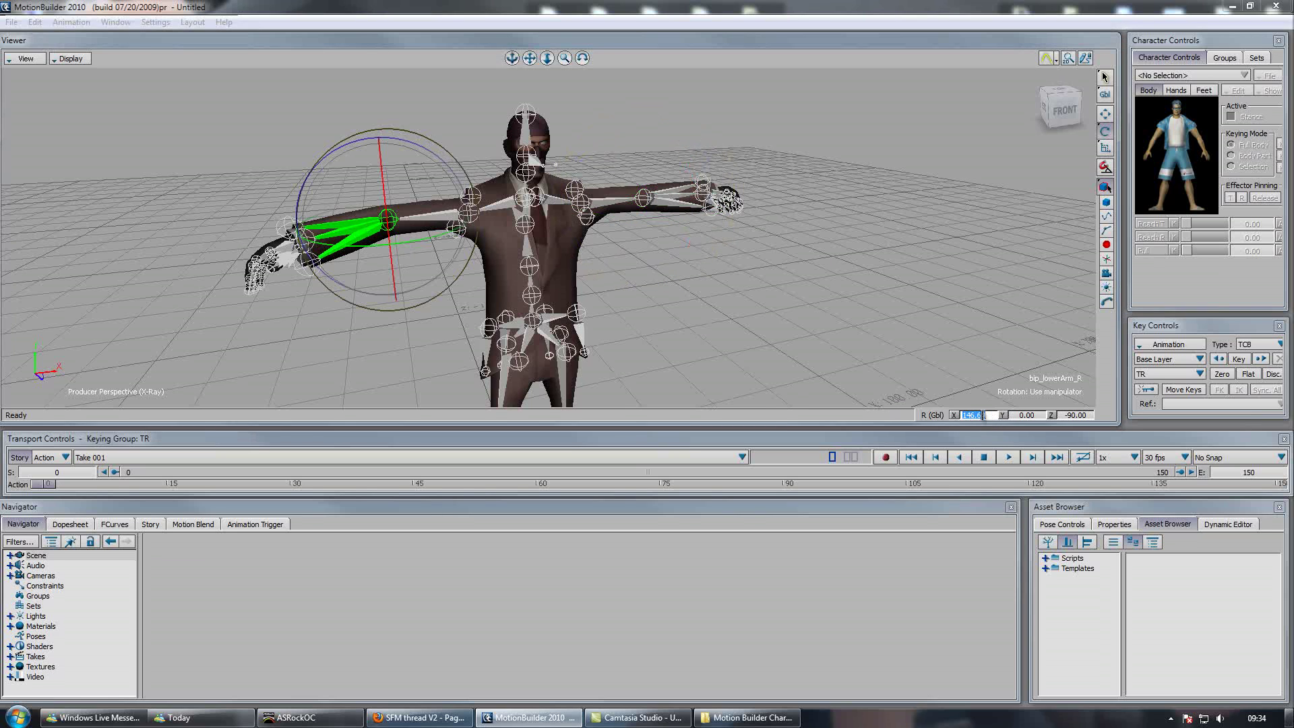
{"action": "type", "text": "180"}
{"action": "key", "text": "Return"}
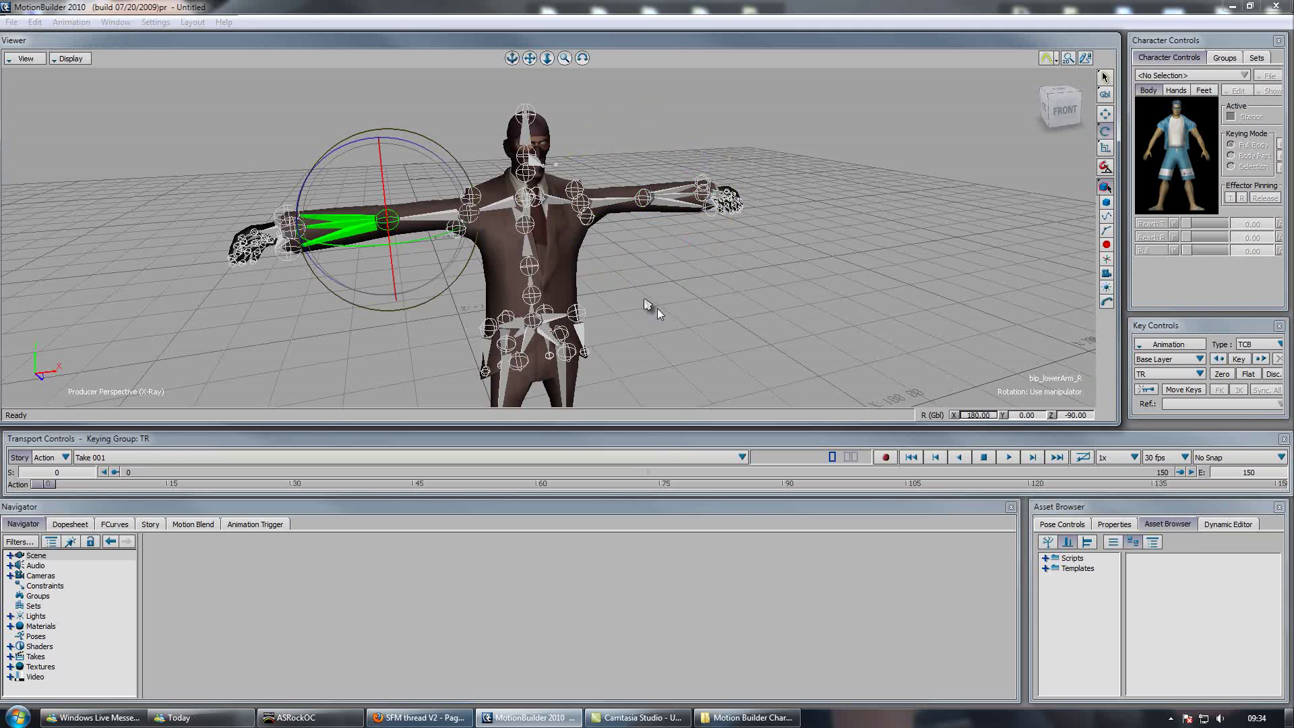
Set the left hip bone's global rotation to 0 on the X, Y and Z axes
{"action": "left_click_drag", "start_coordinate": [658, 309], "coordinate": [681, 241], "text": "shift"}
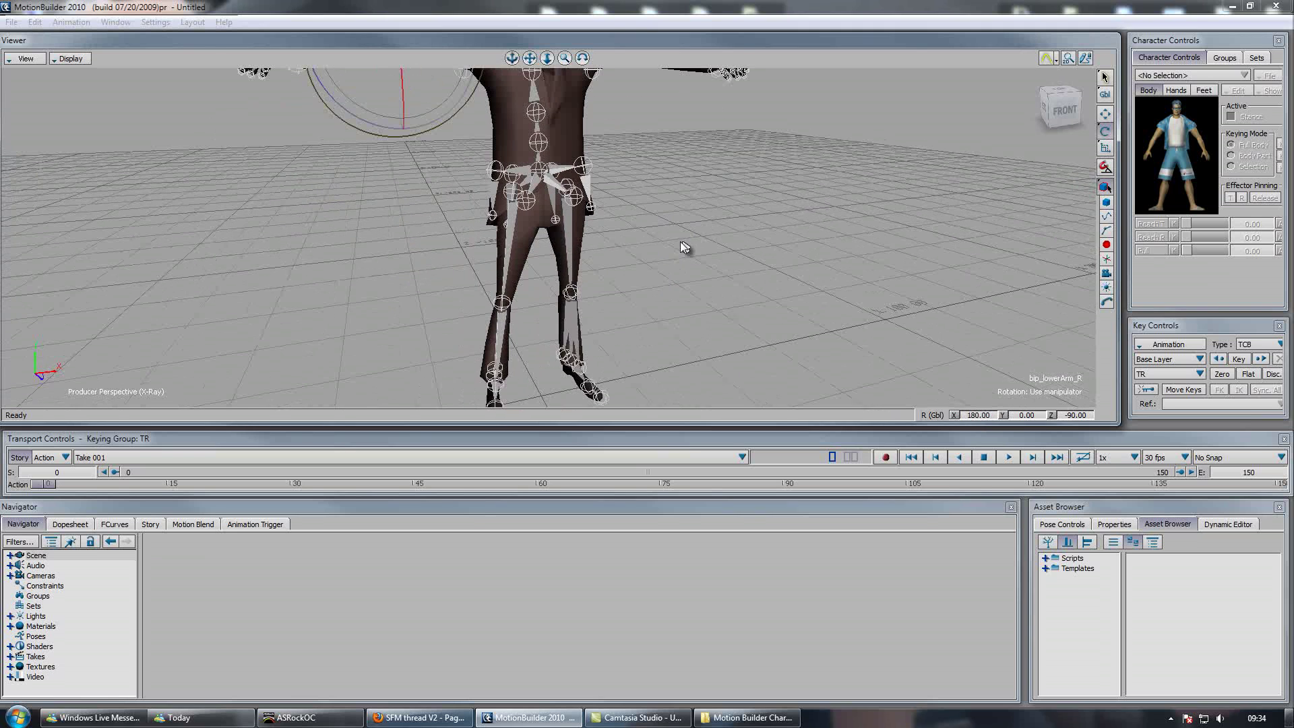
{"action": "left_click", "coordinate": [566, 220]}
{"action": "left_click_drag", "start_coordinate": [566, 220], "coordinate": [674, 230], "text": "ctrl+shift"}
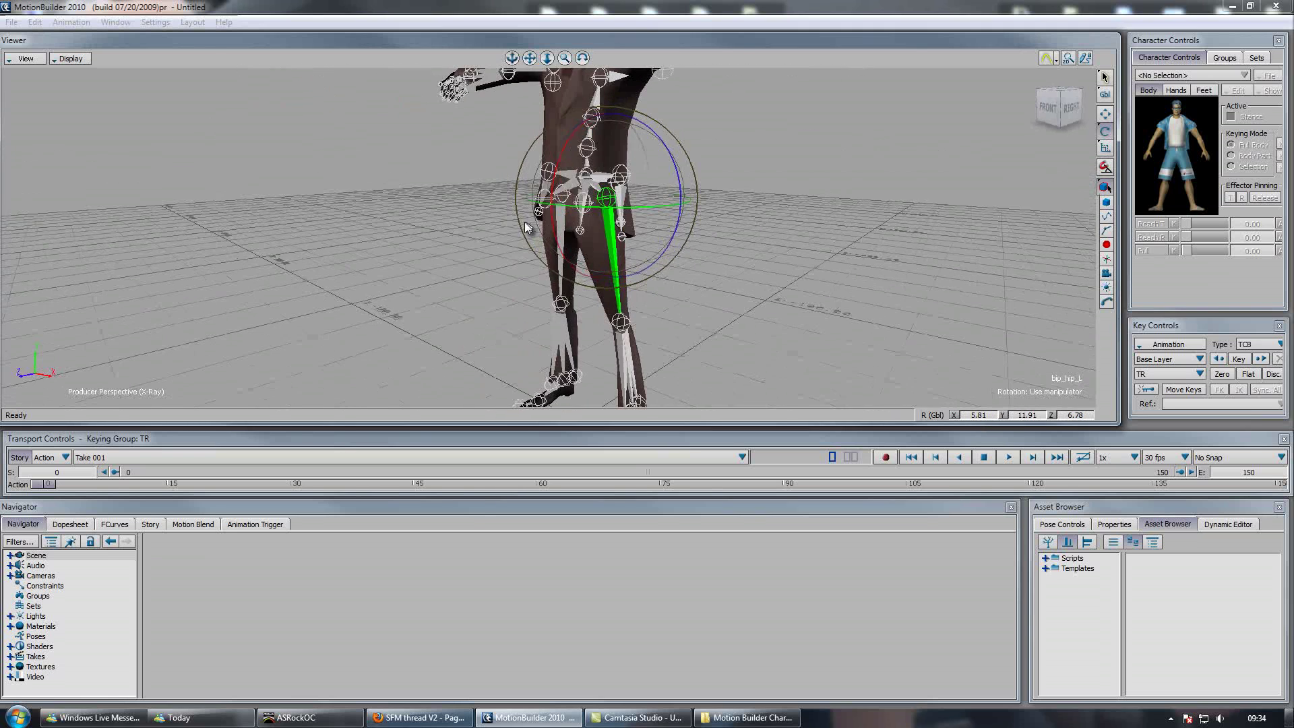
{"action": "double_click", "coordinate": [981, 416]}
{"action": "type", "text": "0"}
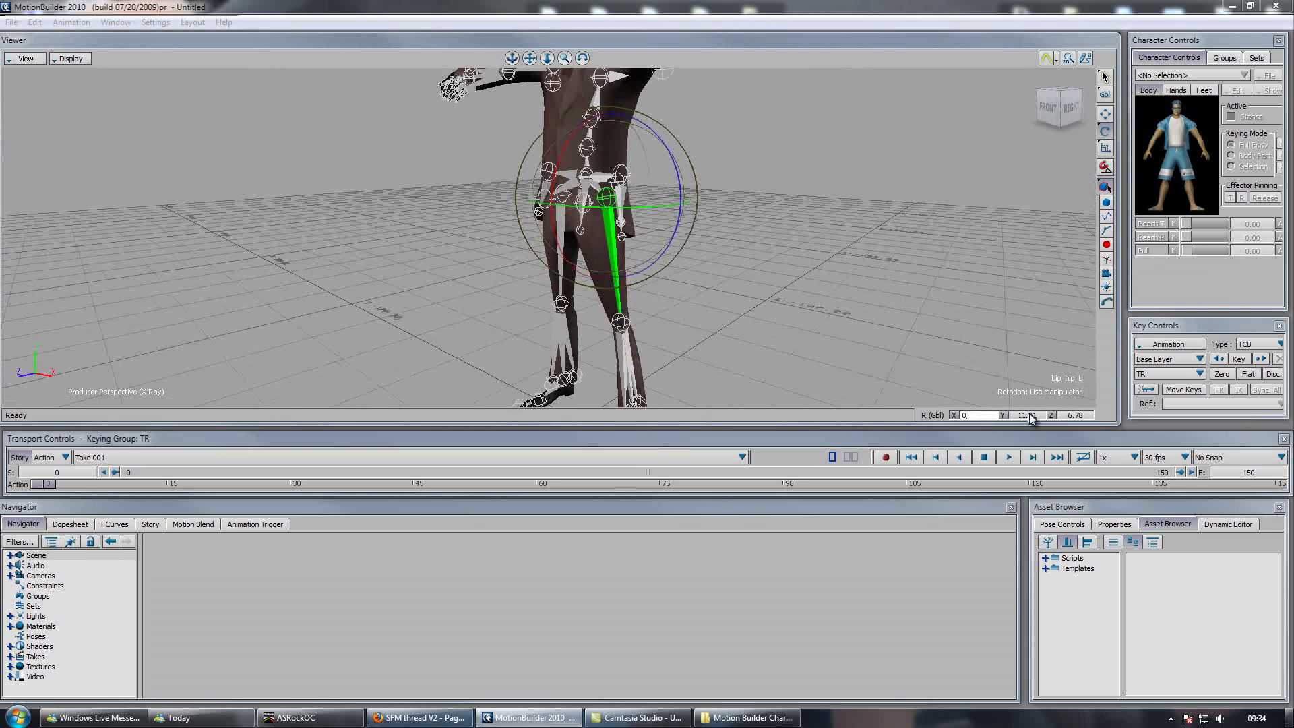
{"action": "key", "text": "Tab"}
{"action": "type", "text": "0"}
{"action": "key", "text": "Tab"}
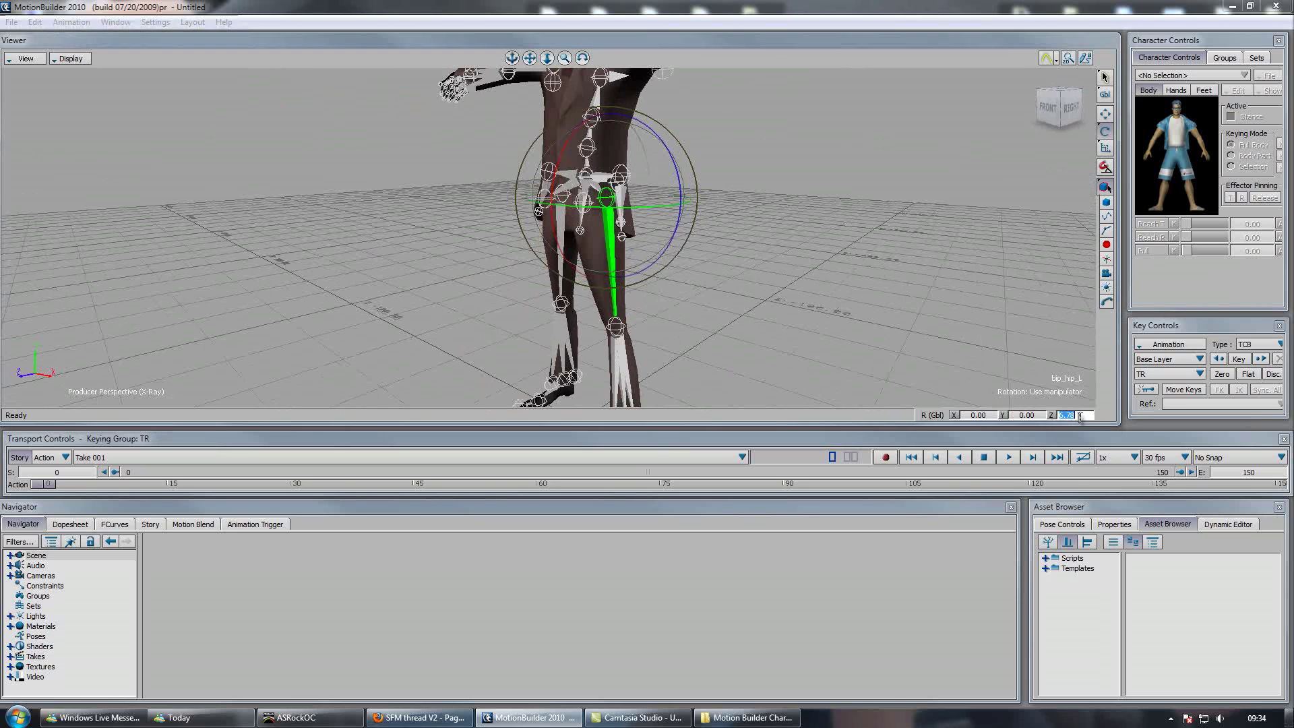
{"action": "type", "text": "0."}
{"action": "key", "text": "Return"}
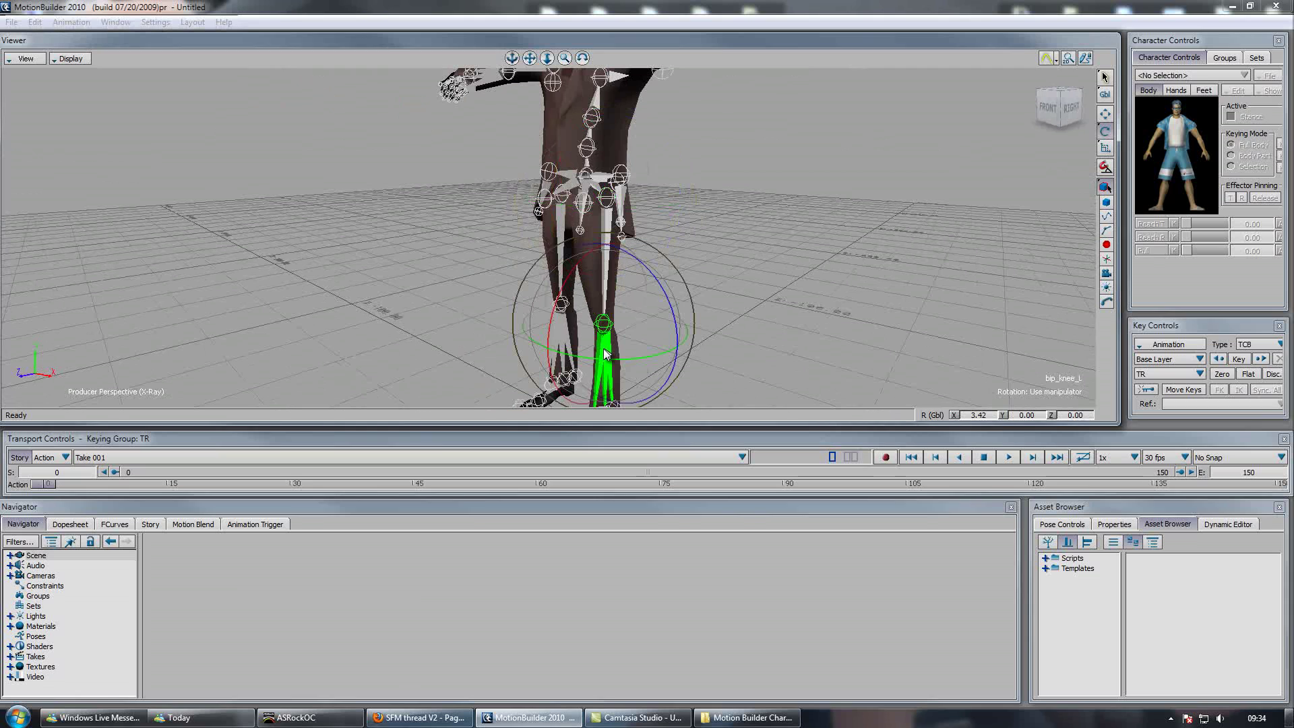
Set the left knee bone's global X rotation to 0
{"action": "left_click", "coordinate": [611, 354]}
{"action": "double_click", "coordinate": [976, 415]}
{"action": "type", "text": "0."}
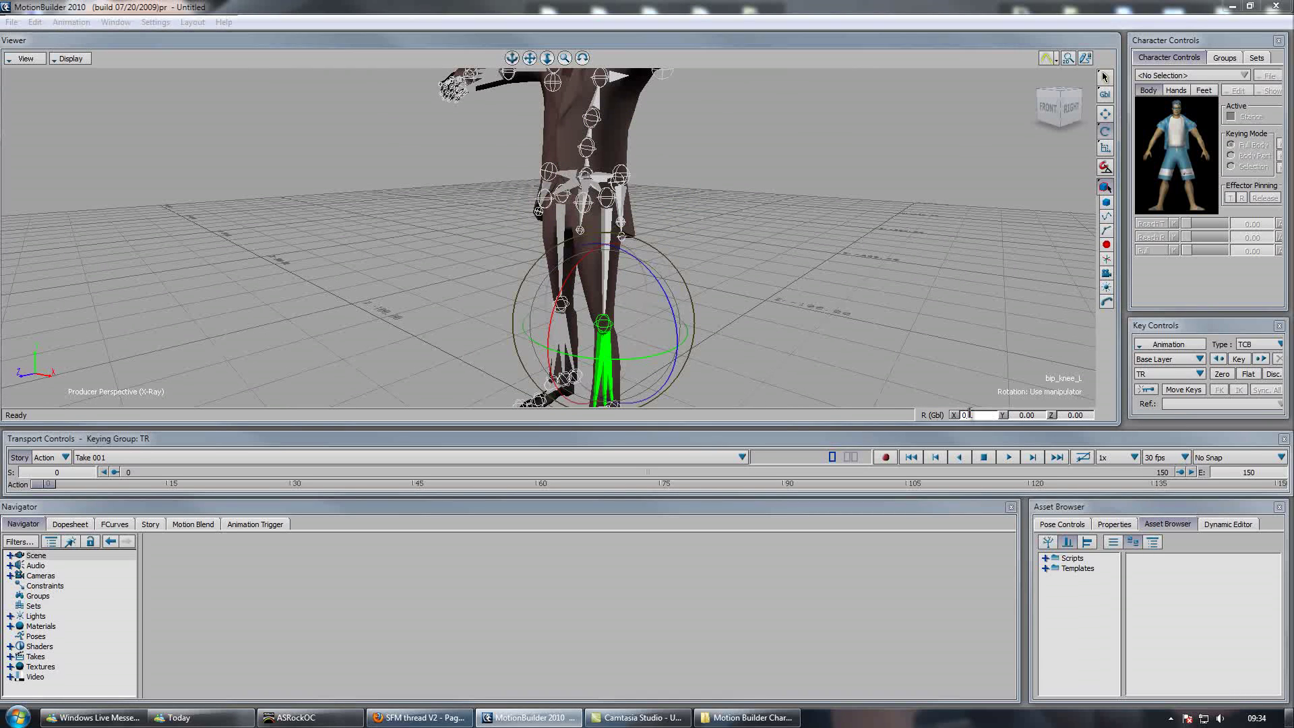
{"action": "key", "text": "Return"}
Set the right hip bone's global rotation to X 180, Y 0 and Z 0
{"action": "left_click", "coordinate": [552, 220]}
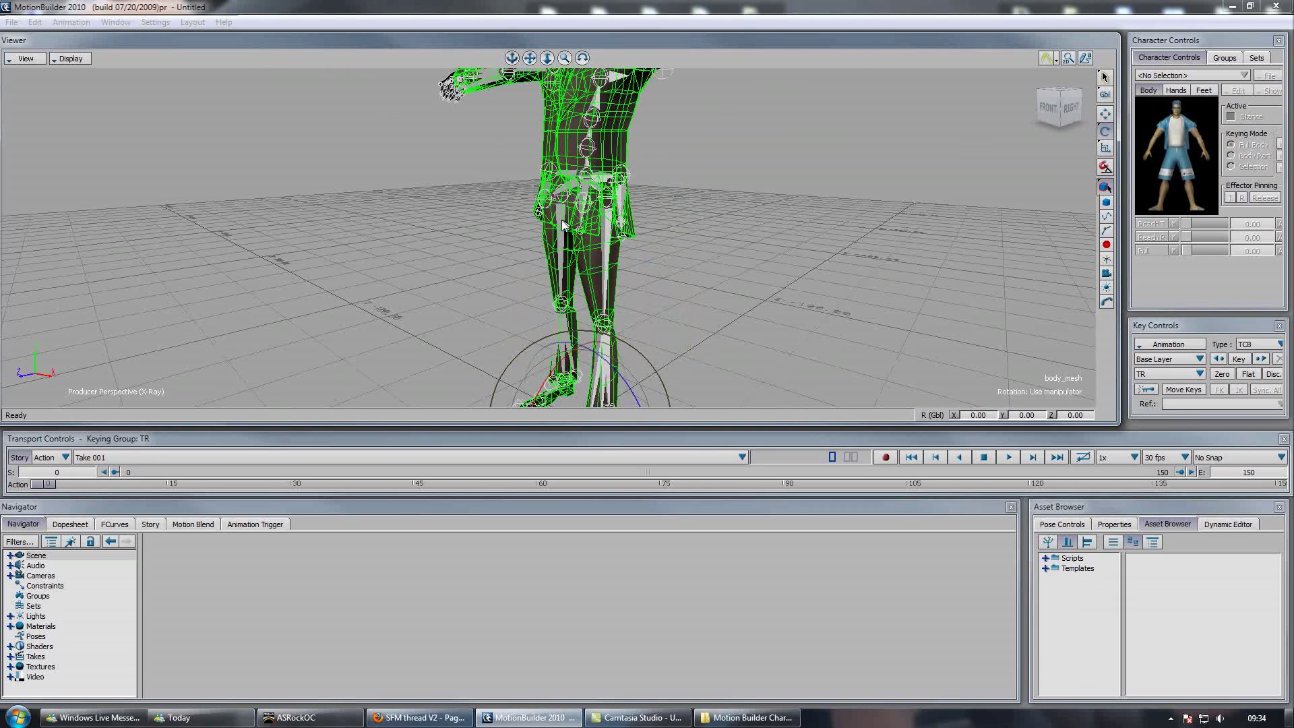
{"action": "left_click", "coordinate": [561, 220]}
{"action": "double_click", "coordinate": [981, 415]}
{"action": "type", "text": "-1"}
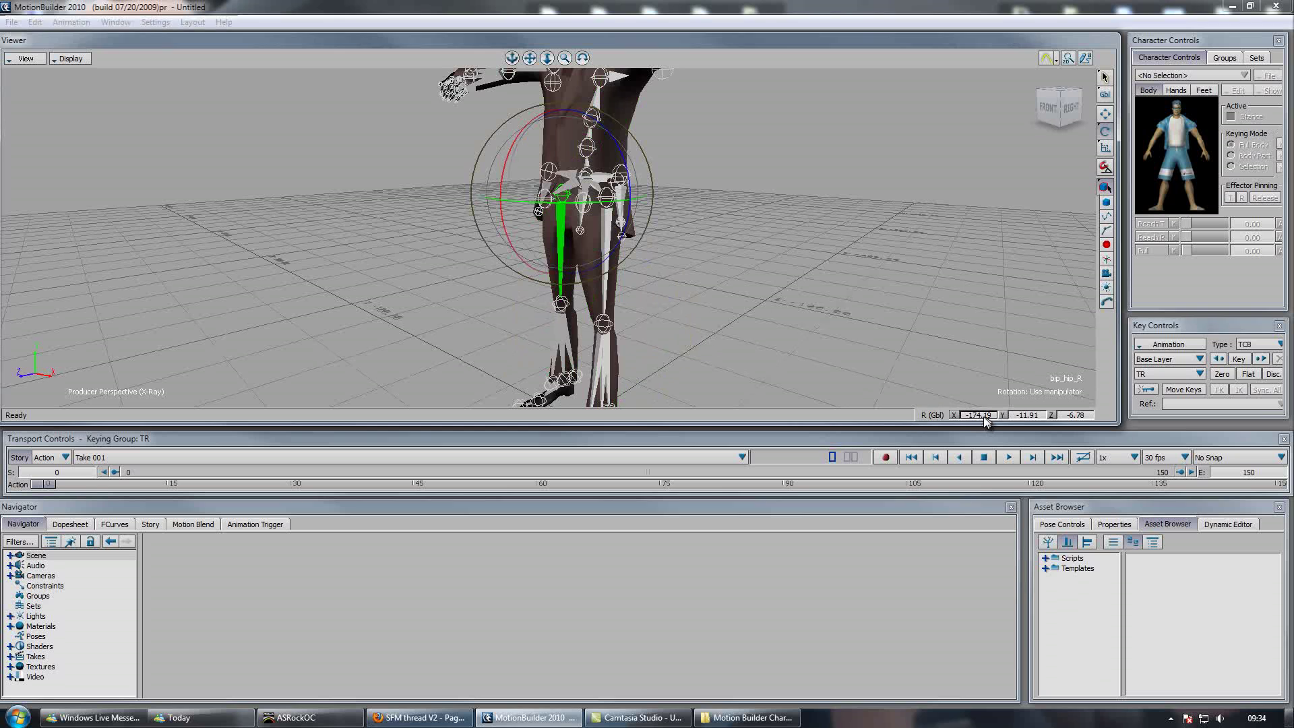
{"action": "type", "text": "80."}
{"action": "key", "text": "Return"}
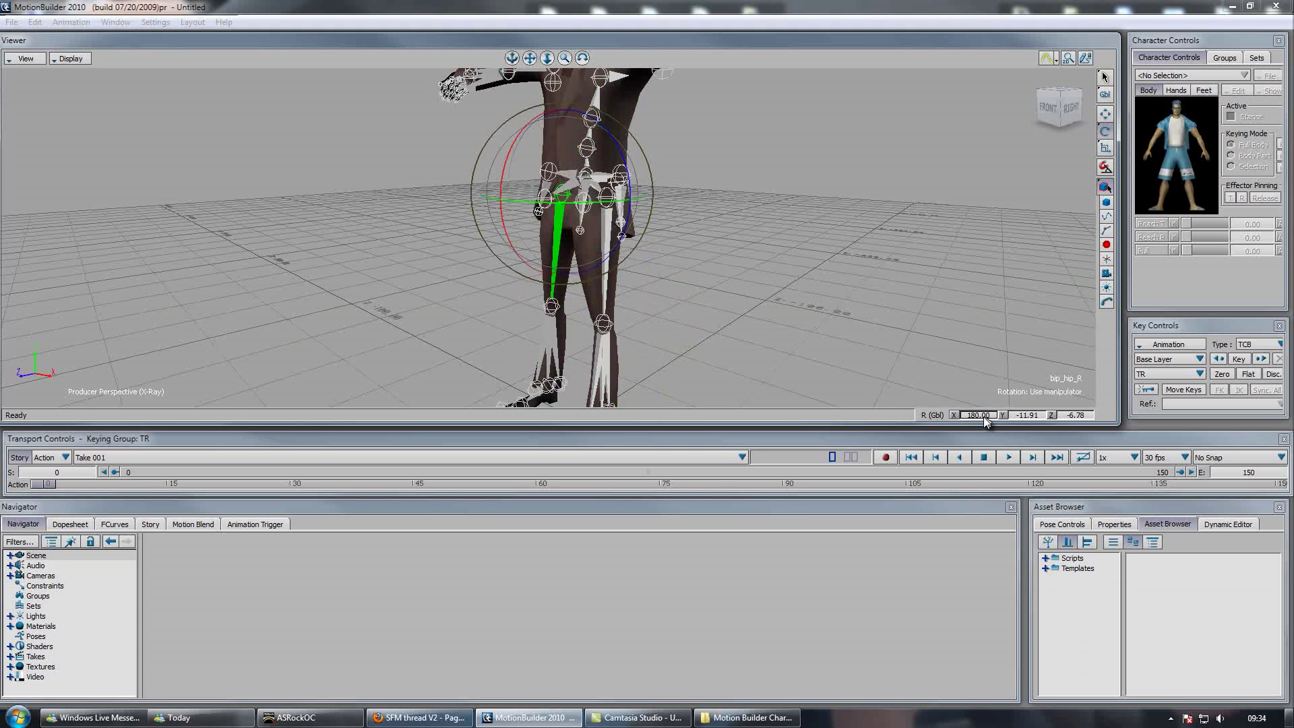
{"action": "double_click", "coordinate": [1030, 416]}
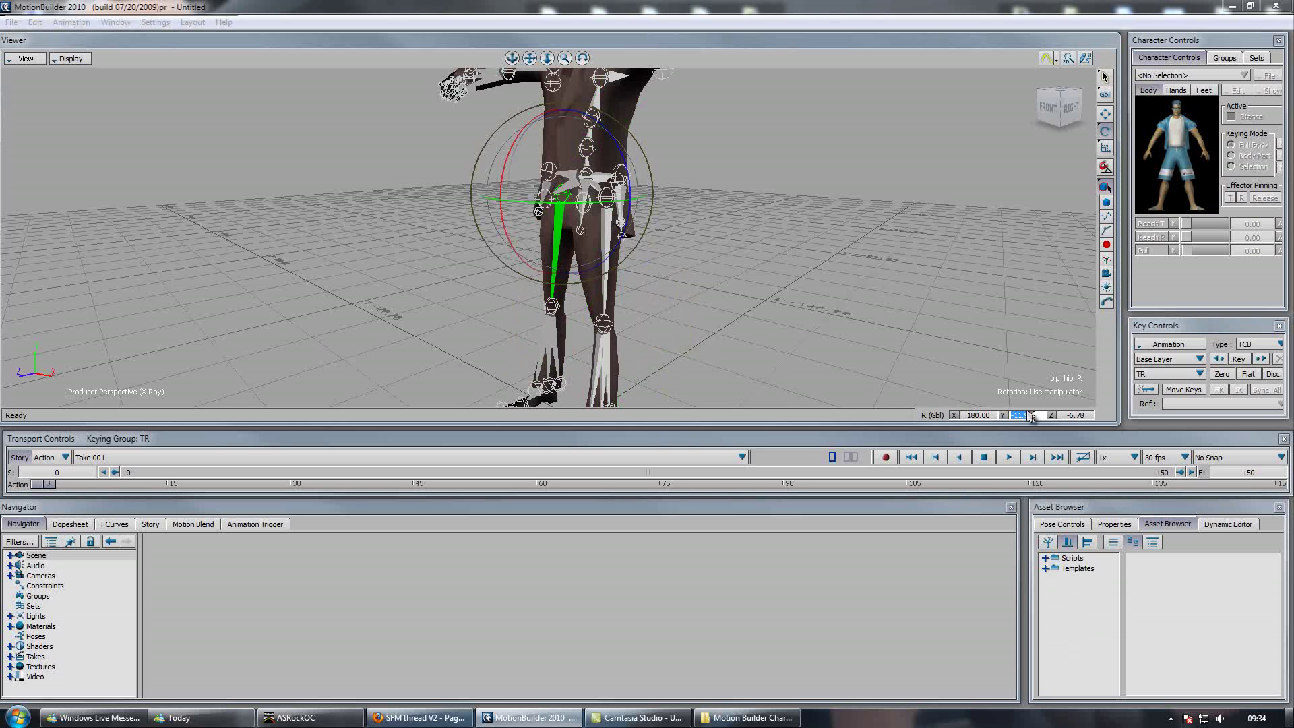
{"action": "type", "text": "0"}
{"action": "key", "text": "Return"}
{"action": "double_click", "coordinate": [1075, 416]}
{"action": "type", "text": "0"}
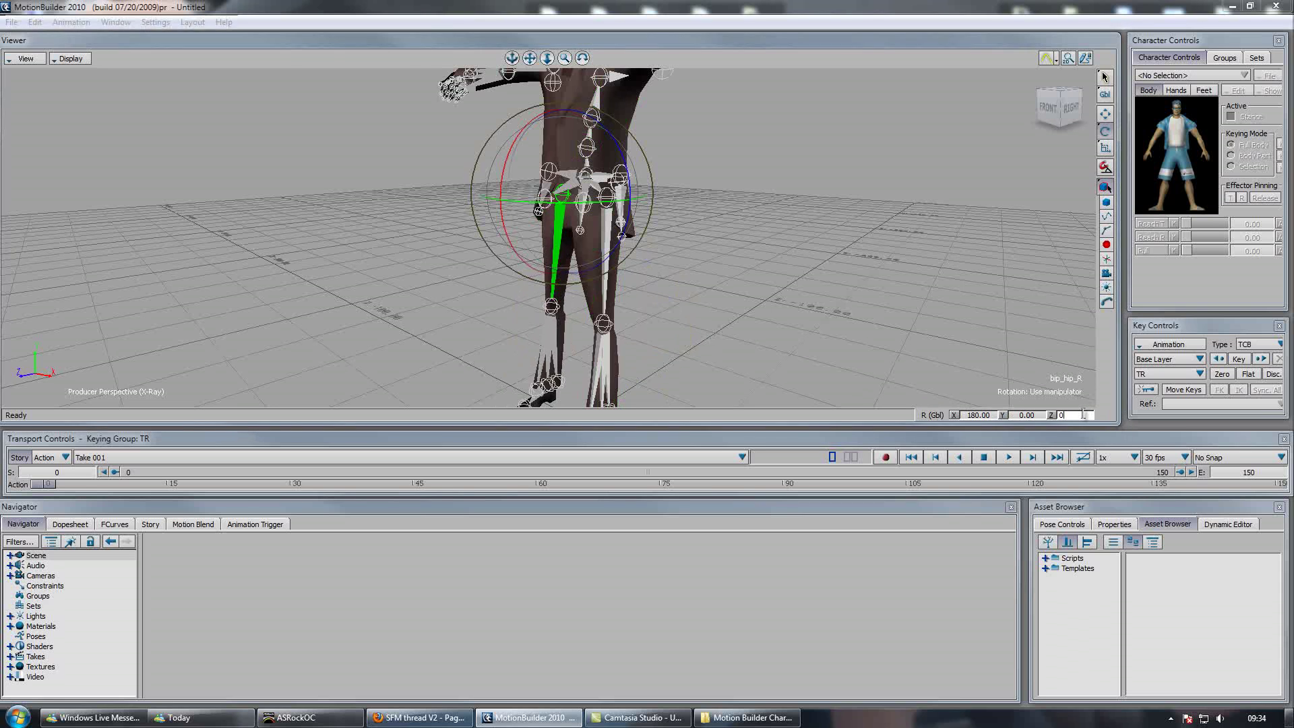
{"action": "key", "text": "Return"}
Set the right knee bone's global X rotation to -180
{"action": "left_click", "coordinate": [562, 334]}
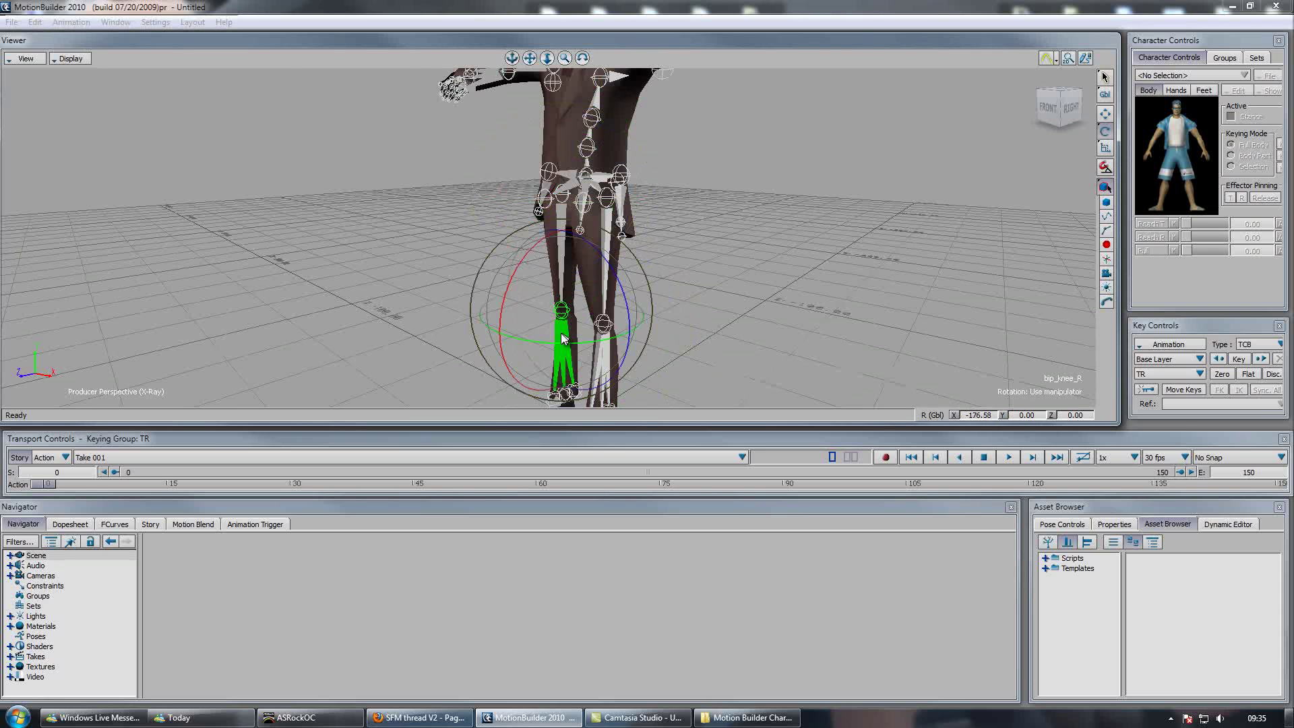
{"action": "double_click", "coordinate": [979, 416]}
{"action": "type", "text": "-"}
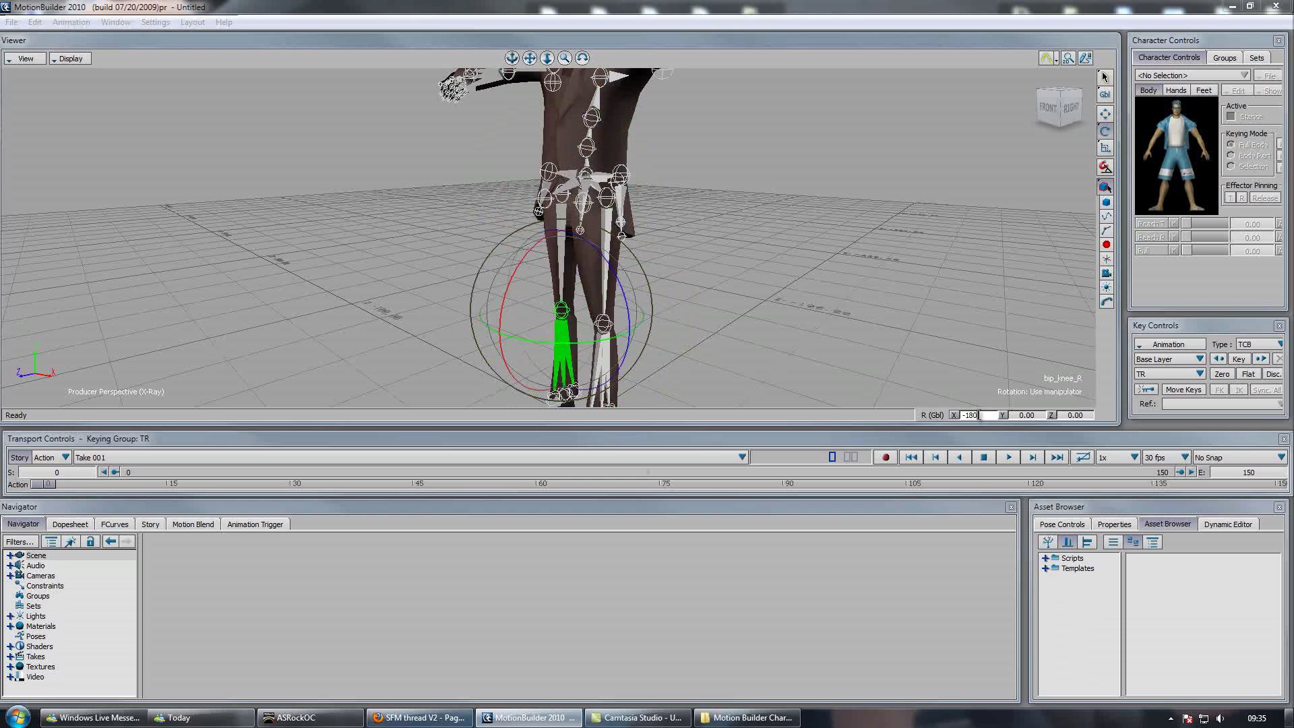
{"action": "type", "text": "180"}
{"action": "key", "text": "Return"}
Rotate the left and right foot bones in the side view to level the feet, and return to the perspective view
{"action": "scroll", "coordinate": [572, 204], "scroll_direction": "down", "scroll_amount": 3}
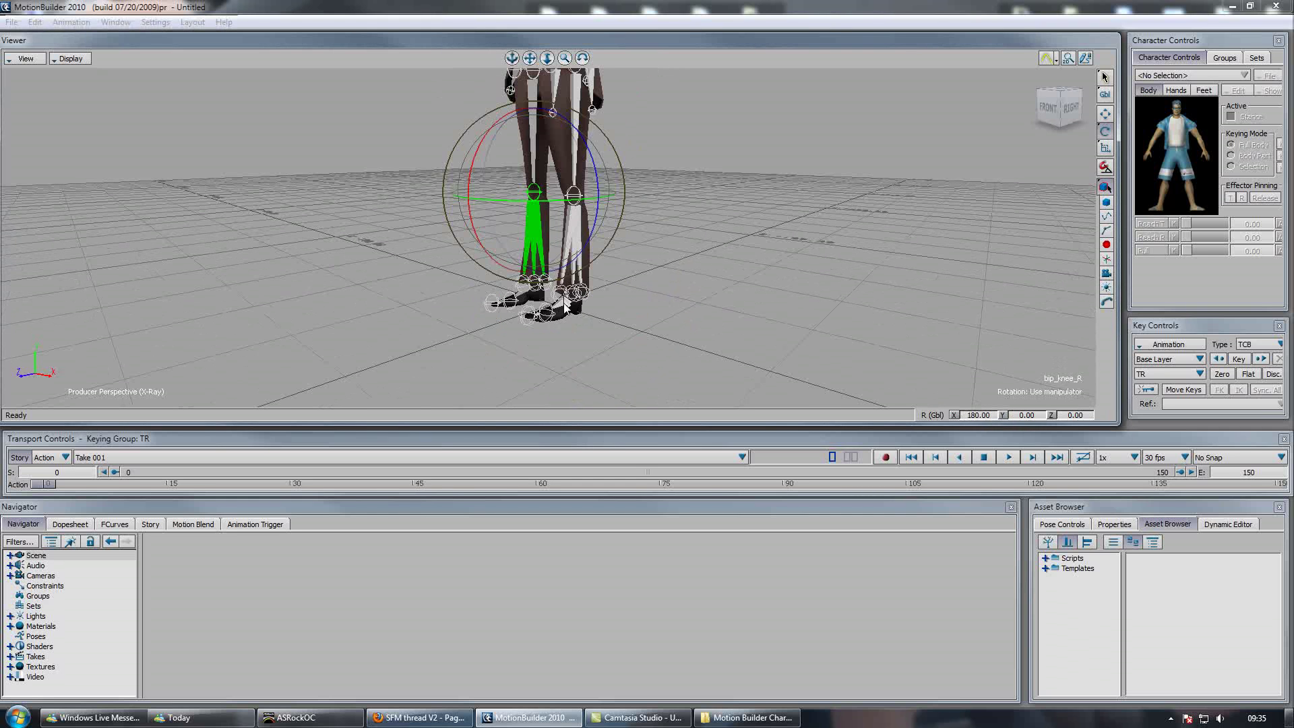
{"action": "left_click", "coordinate": [562, 306]}
{"action": "key", "text": "ctrl+r"}
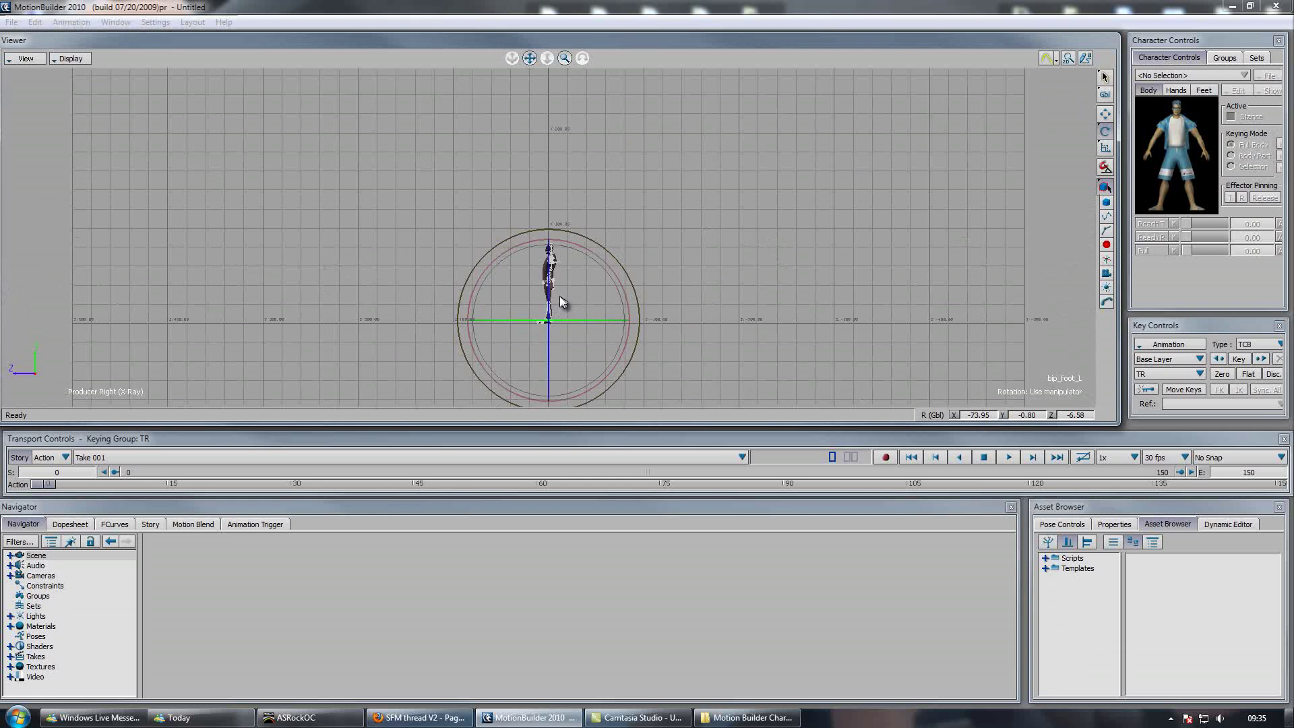
{"action": "key", "text": "f"}
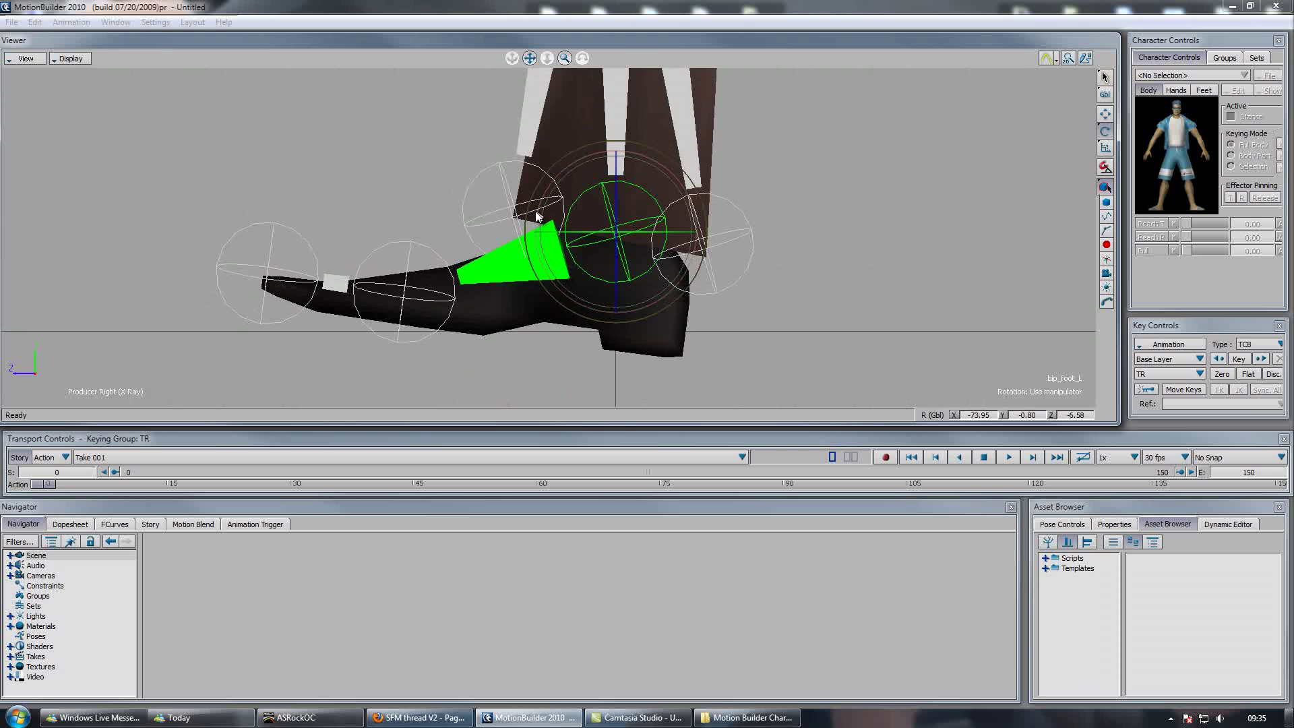
{"action": "mouse_move", "coordinate": [533, 211]}
{"action": "left_mouse_down"}
{"action": "mouse_move", "coordinate": [517, 211]}
{"action": "mouse_move", "coordinate": [532, 210]}
{"action": "left_mouse_up"}
{"action": "left_click", "coordinate": [467, 275]}
{"action": "key", "text": "ctrl+e"}
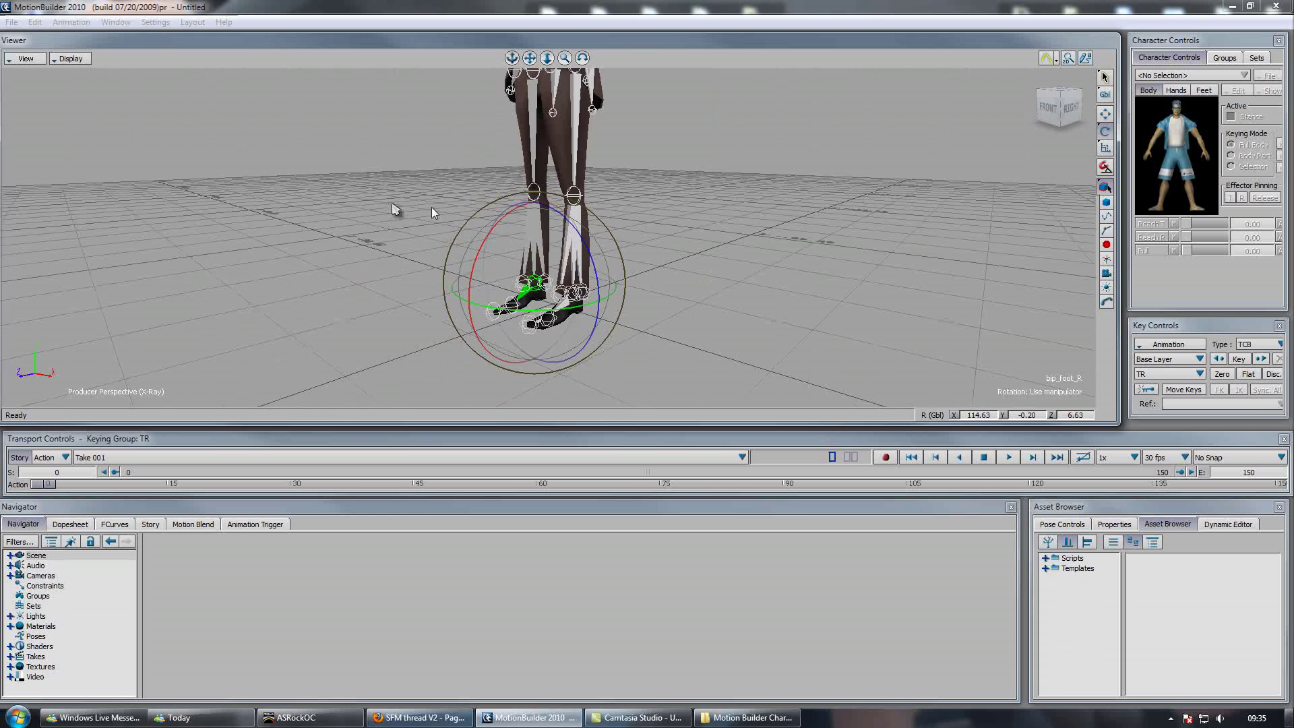
{"action": "scroll", "coordinate": [431, 207], "scroll_direction": "down", "scroll_amount": 5}
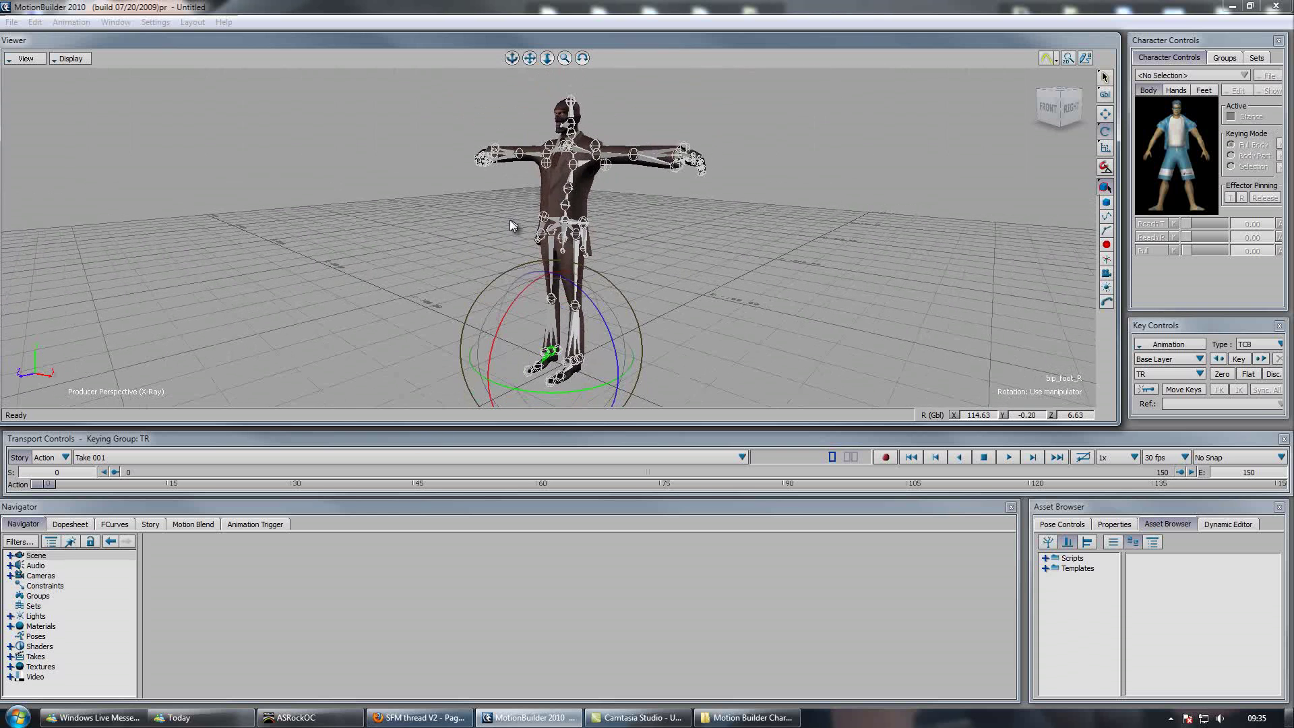
{"action": "left_click_drag", "start_coordinate": [510, 219], "coordinate": [510, 211], "text": "shift"}
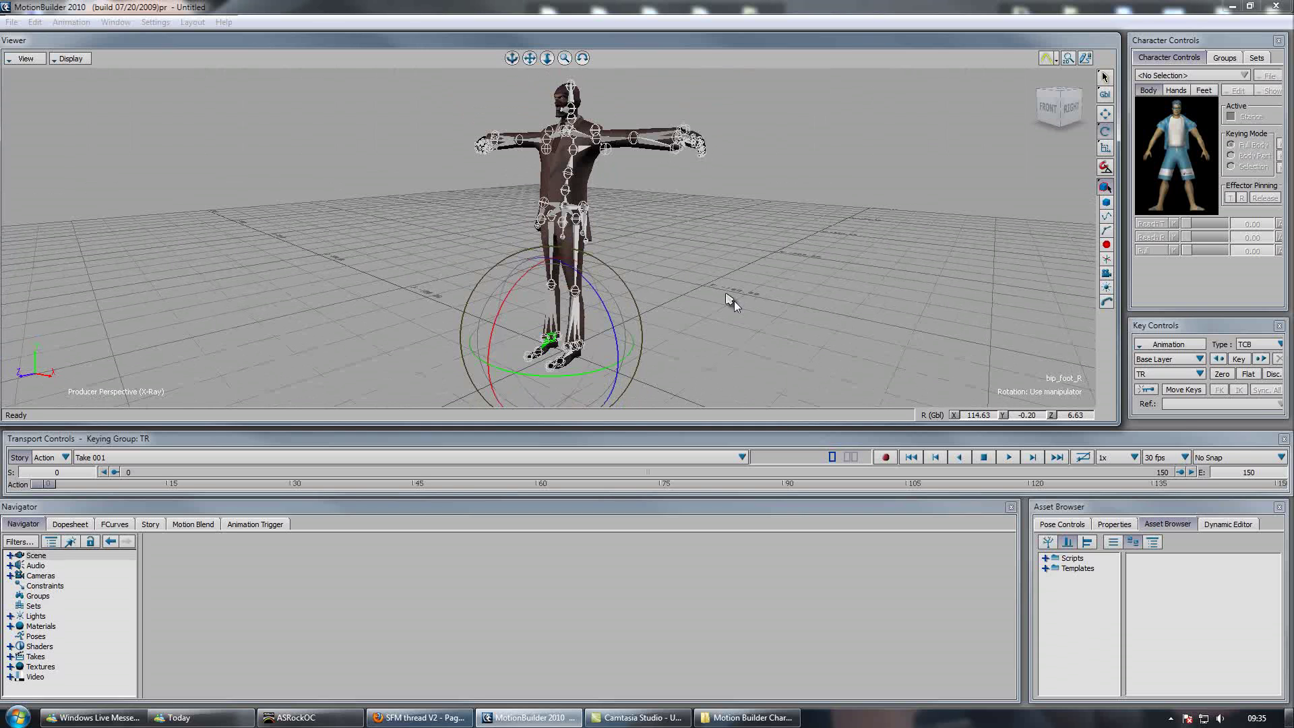
Add the Motion Builder Characterise Templates folder to the asset browser using its copied path
{"action": "left_click", "coordinate": [1065, 591]}
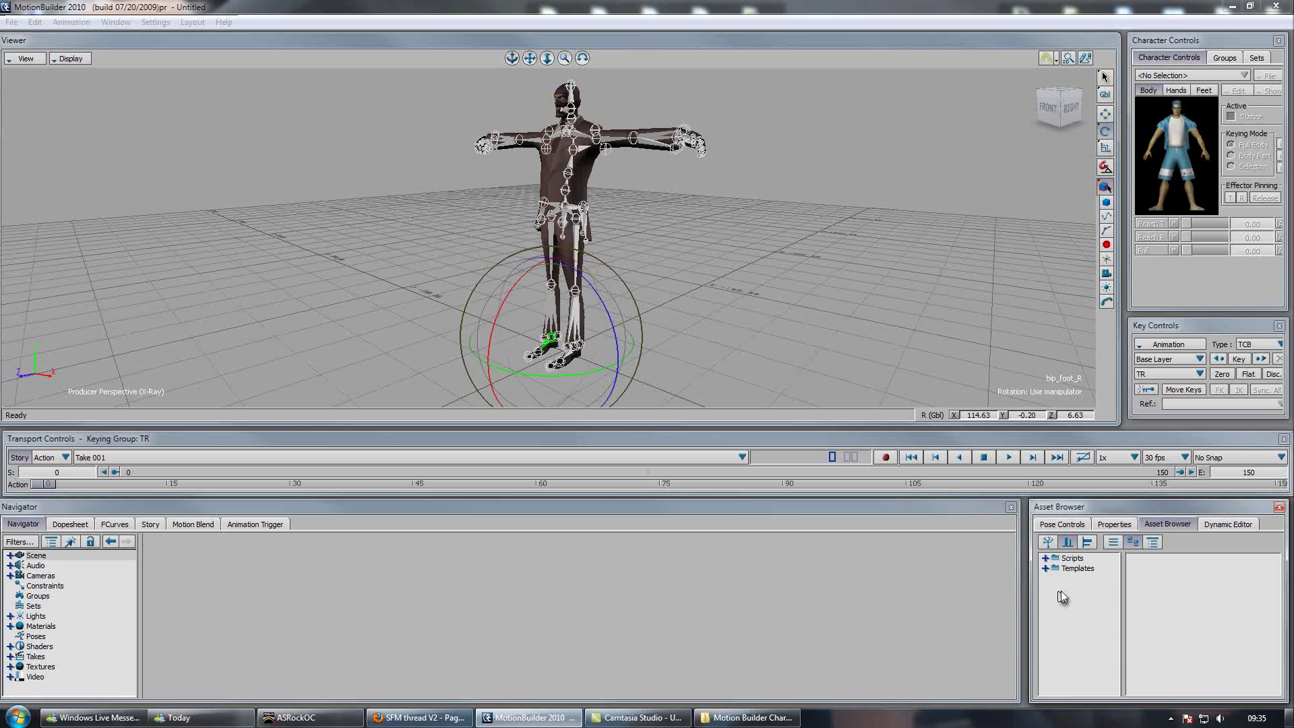
{"action": "right_click", "coordinate": [1068, 592]}
{"action": "left_click", "coordinate": [1101, 599]}
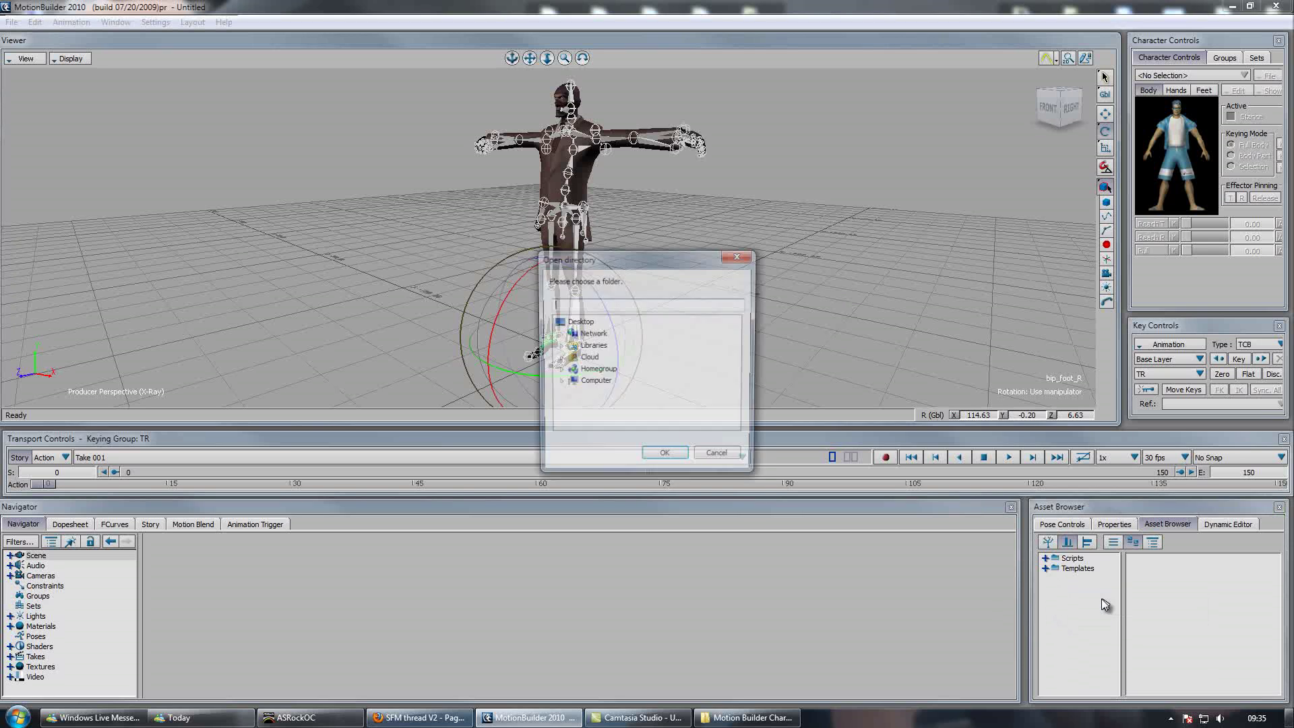
{"action": "left_click", "coordinate": [616, 307]}
{"action": "key", "text": "ctrl+v"}
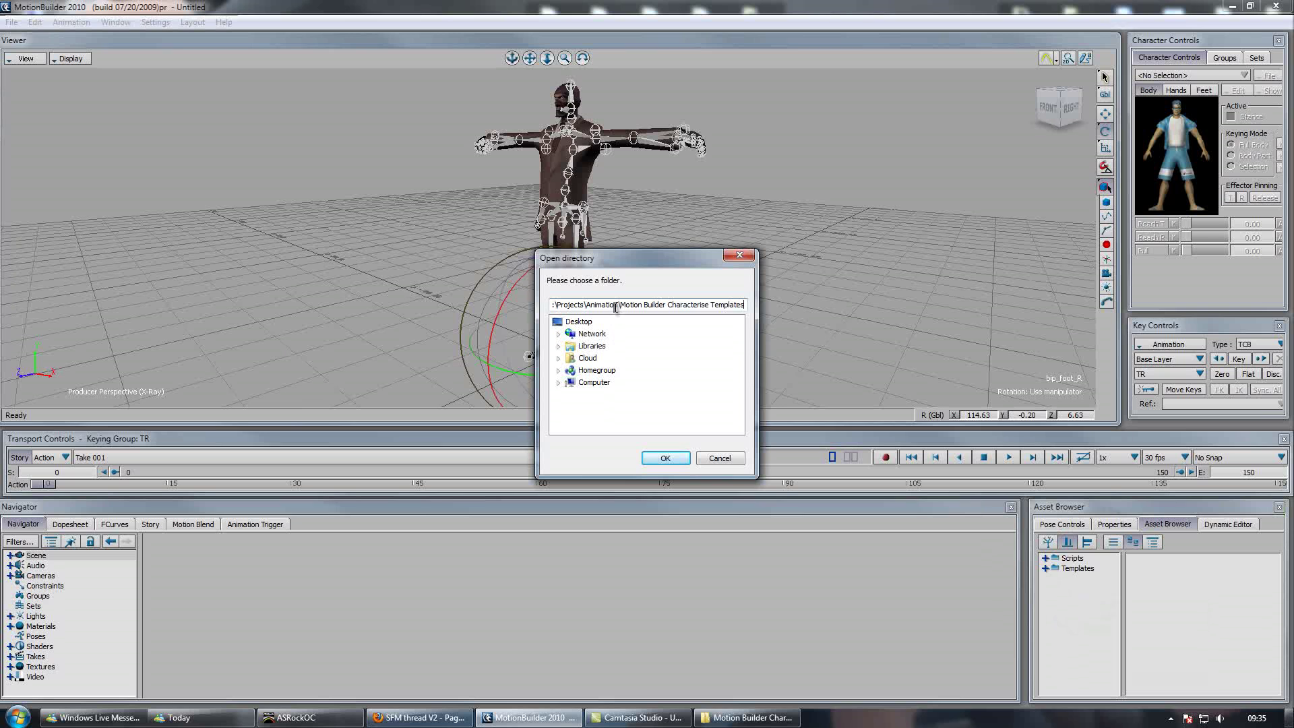
{"action": "left_click", "coordinate": [668, 458]}
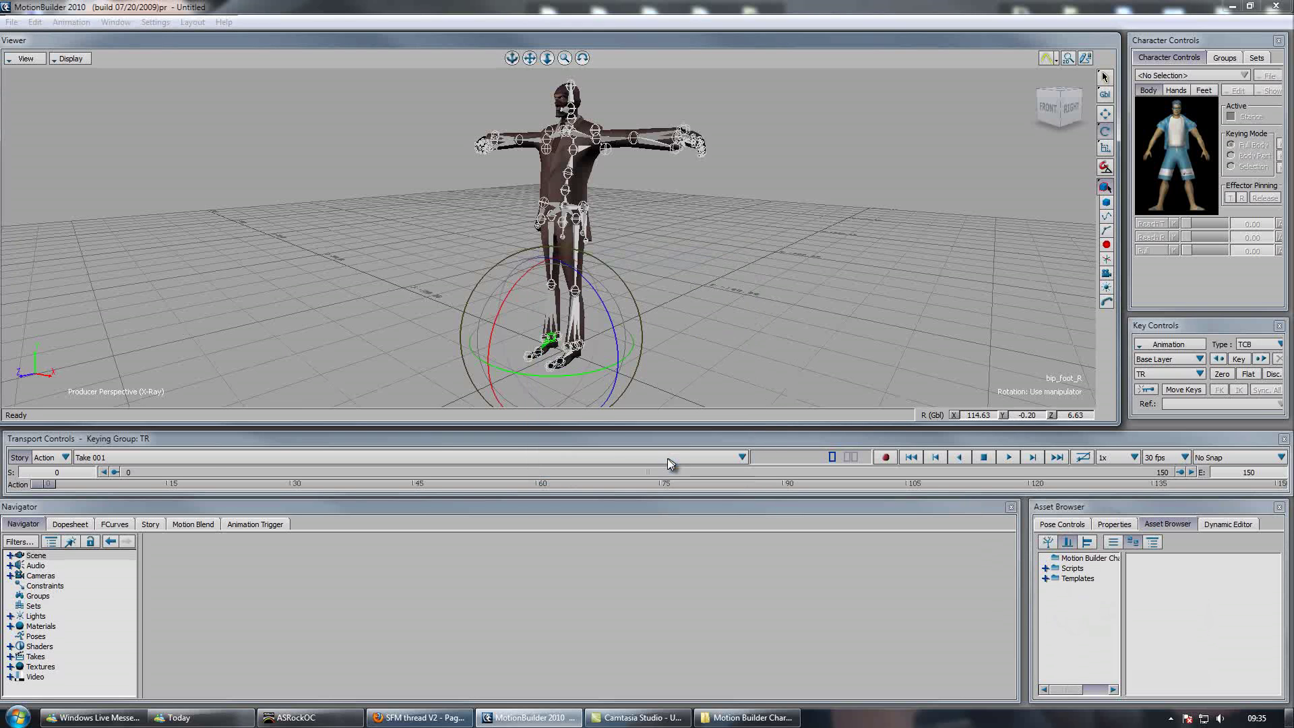
Merge the TF2 Character template from the added templates folder into the scene with the No Animation option
{"action": "left_click", "coordinate": [1077, 559]}
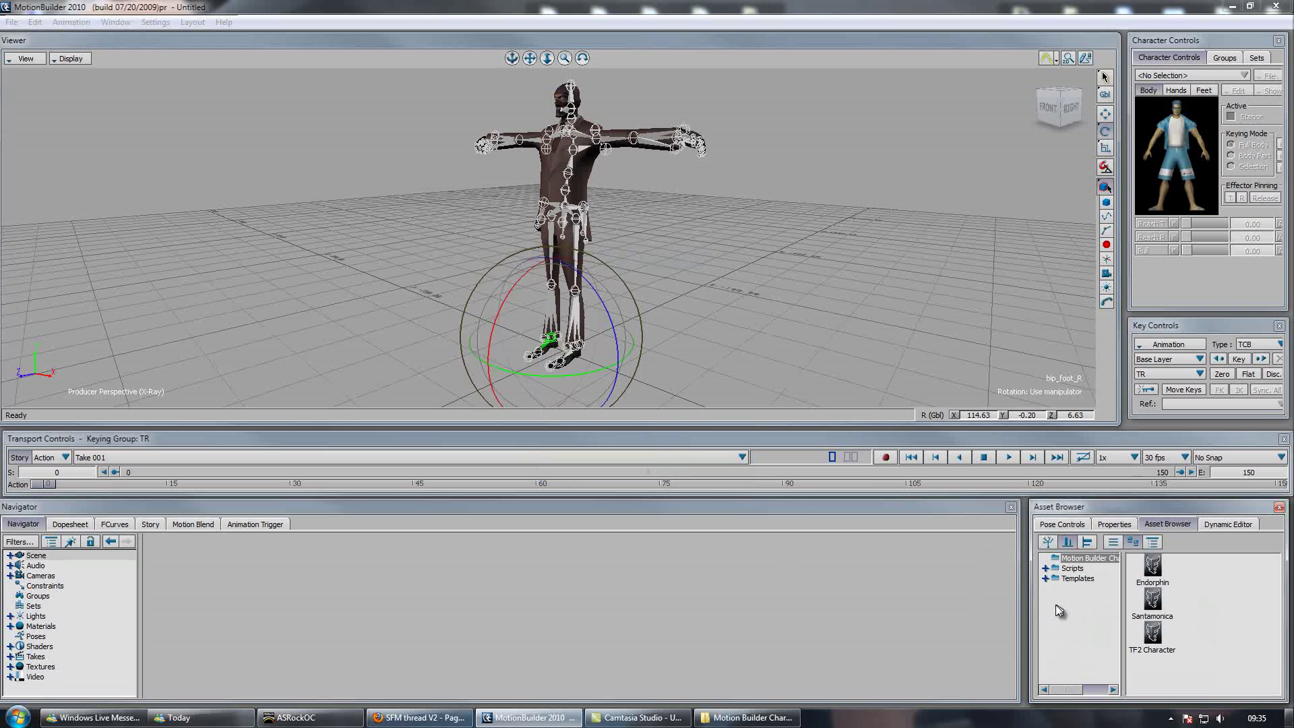
{"action": "left_click", "coordinate": [1153, 632]}
{"action": "left_click_drag", "start_coordinate": [1164, 647], "coordinate": [685, 232]}
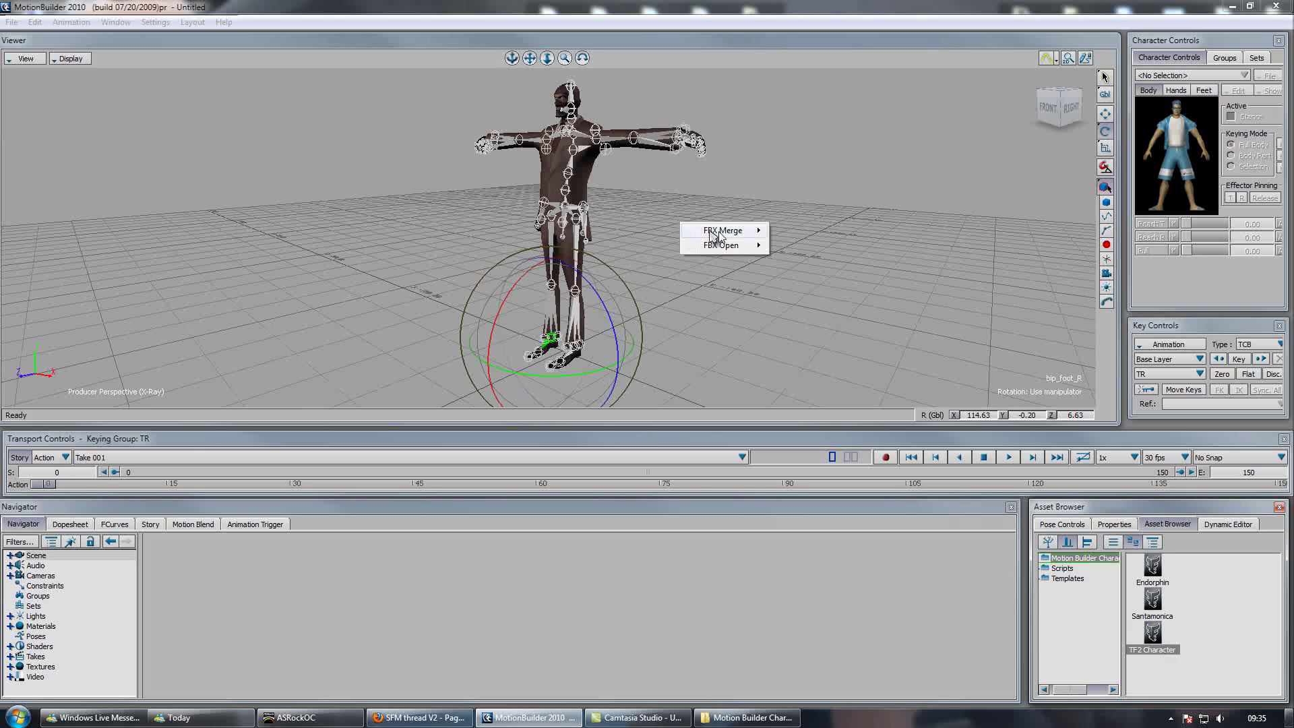
{"action": "mouse_move", "coordinate": [728, 231]}
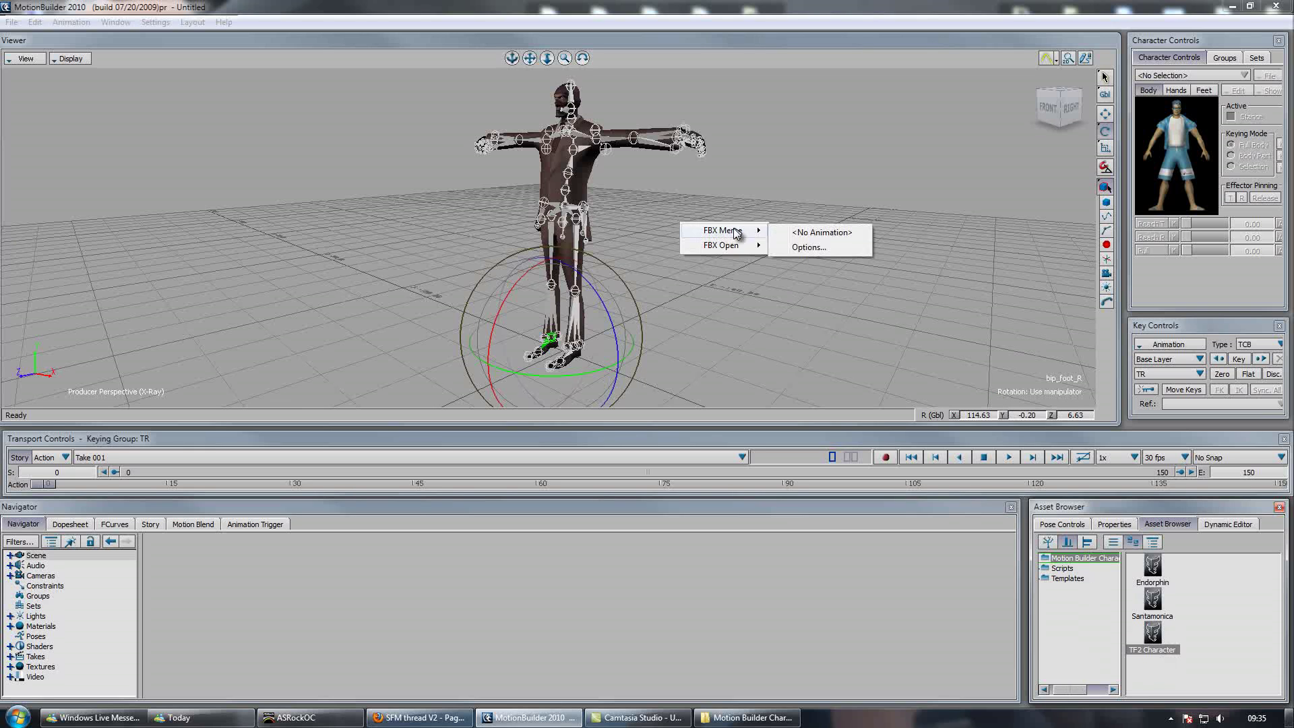
{"action": "left_click", "coordinate": [816, 232]}
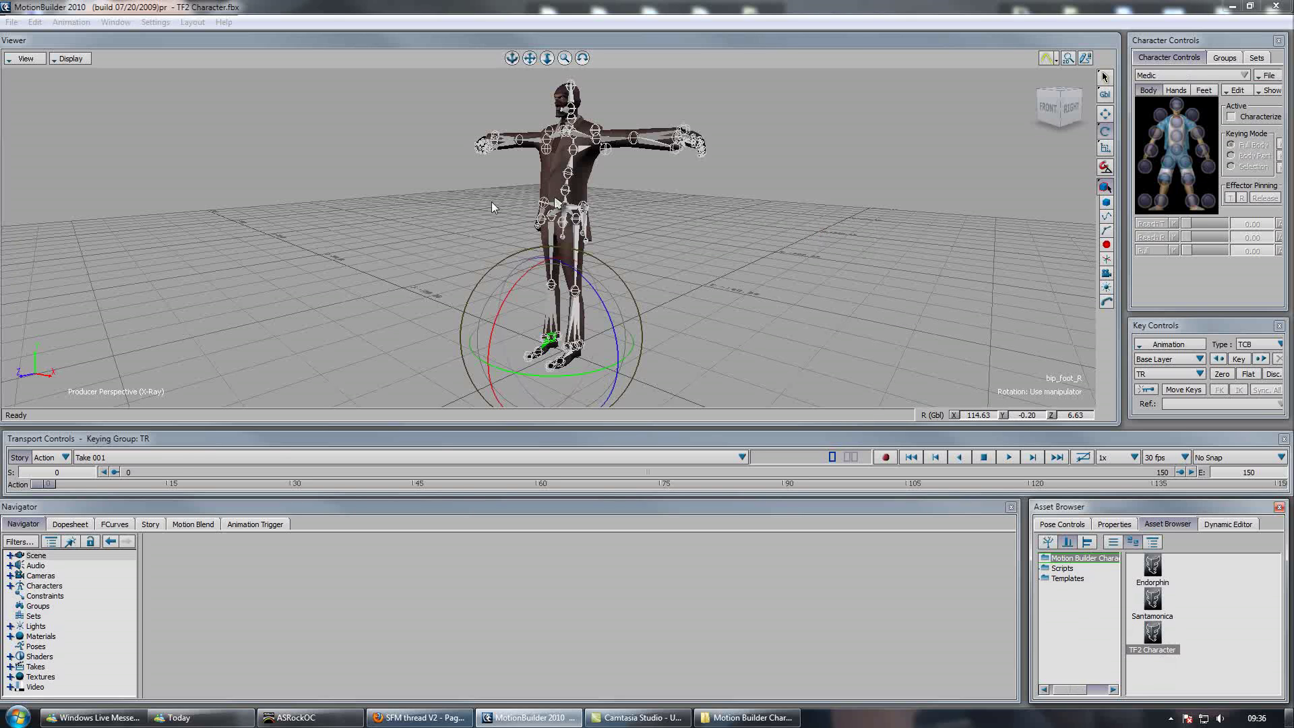
Apply the Medic character definition to the spy's body mesh and characterize it as a biped
{"action": "left_click", "coordinate": [47, 588]}
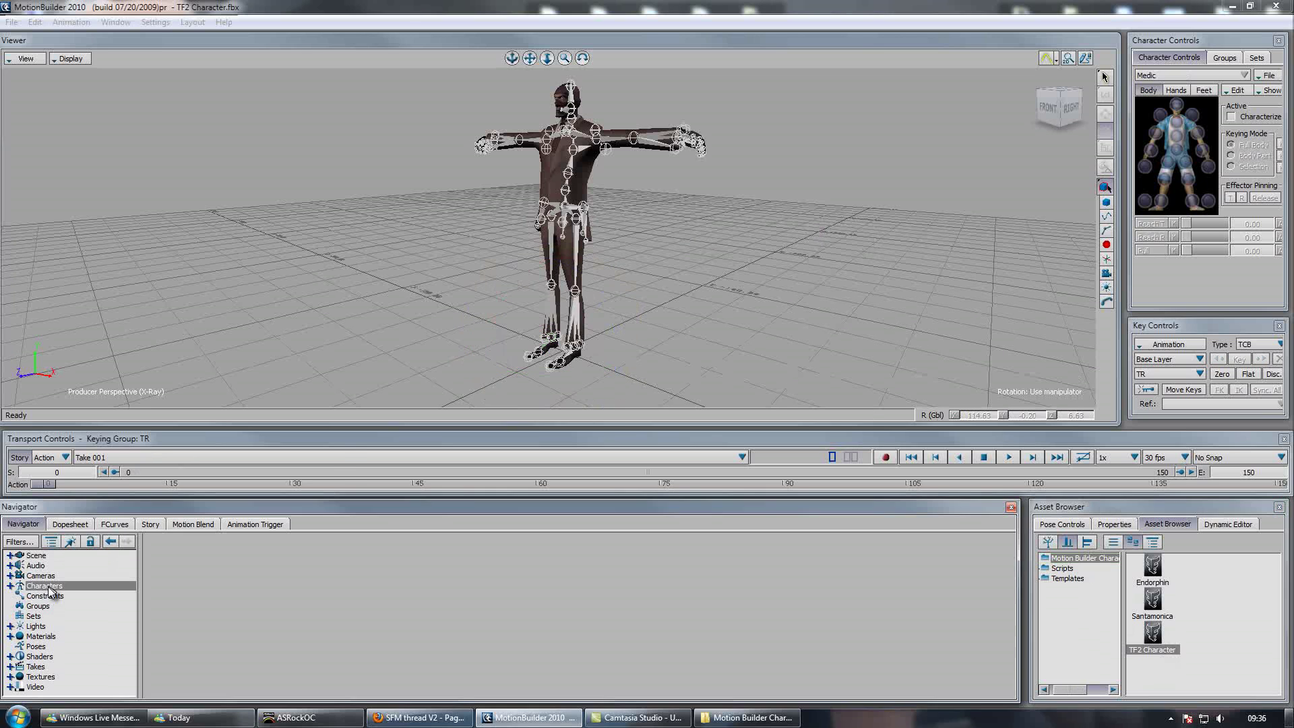
{"action": "left_click", "coordinate": [11, 587]}
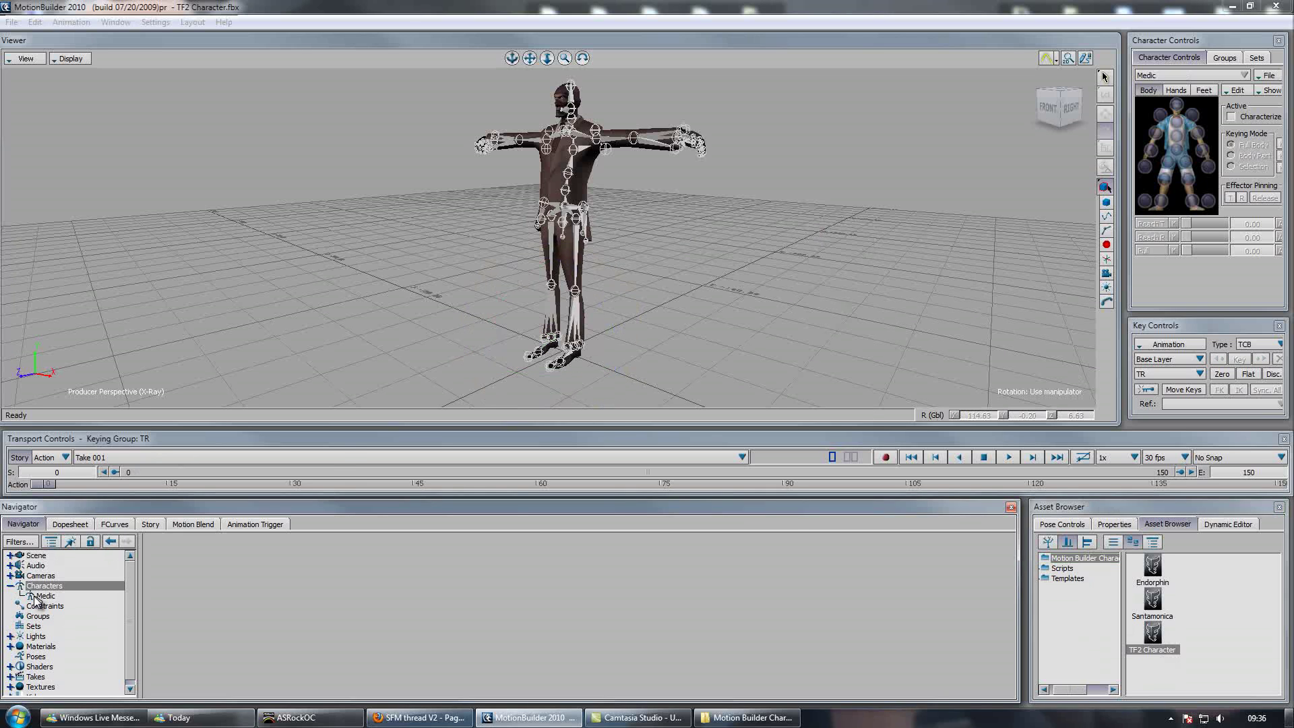
{"action": "left_click", "coordinate": [37, 597]}
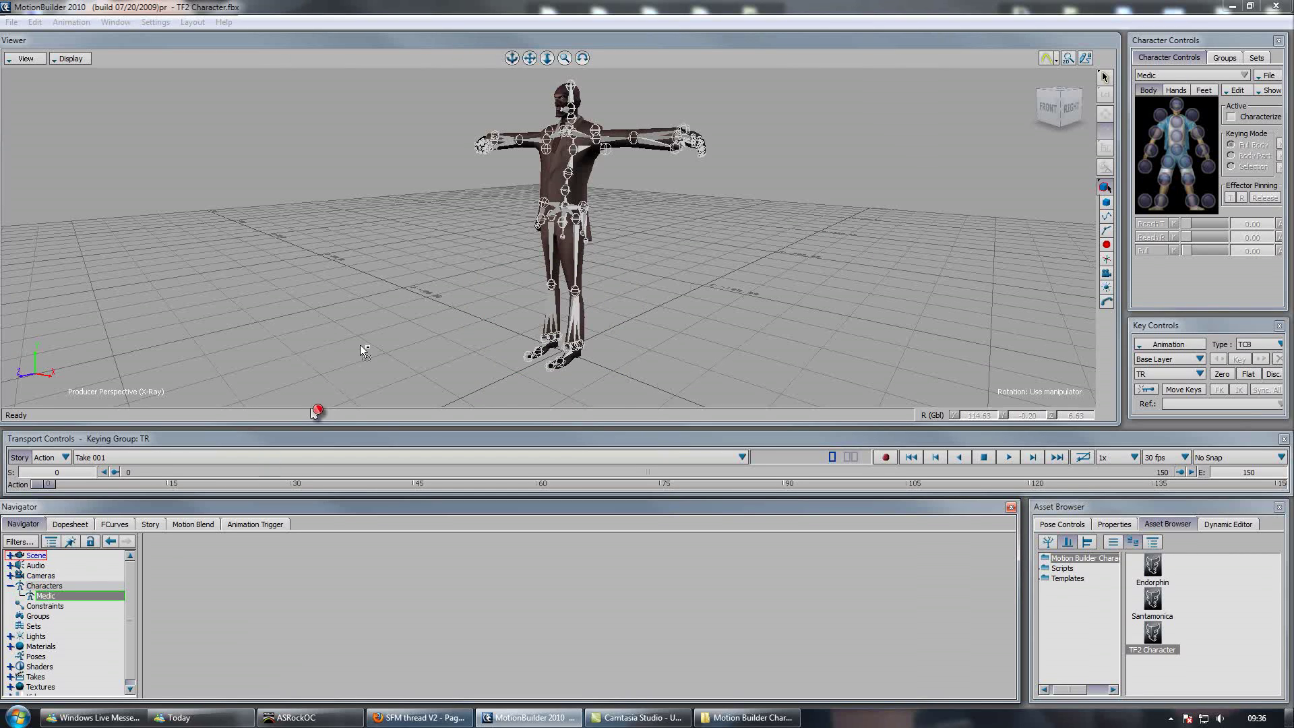
{"action": "left_click", "coordinate": [557, 160]}
{"action": "right_click", "coordinate": [559, 164]}
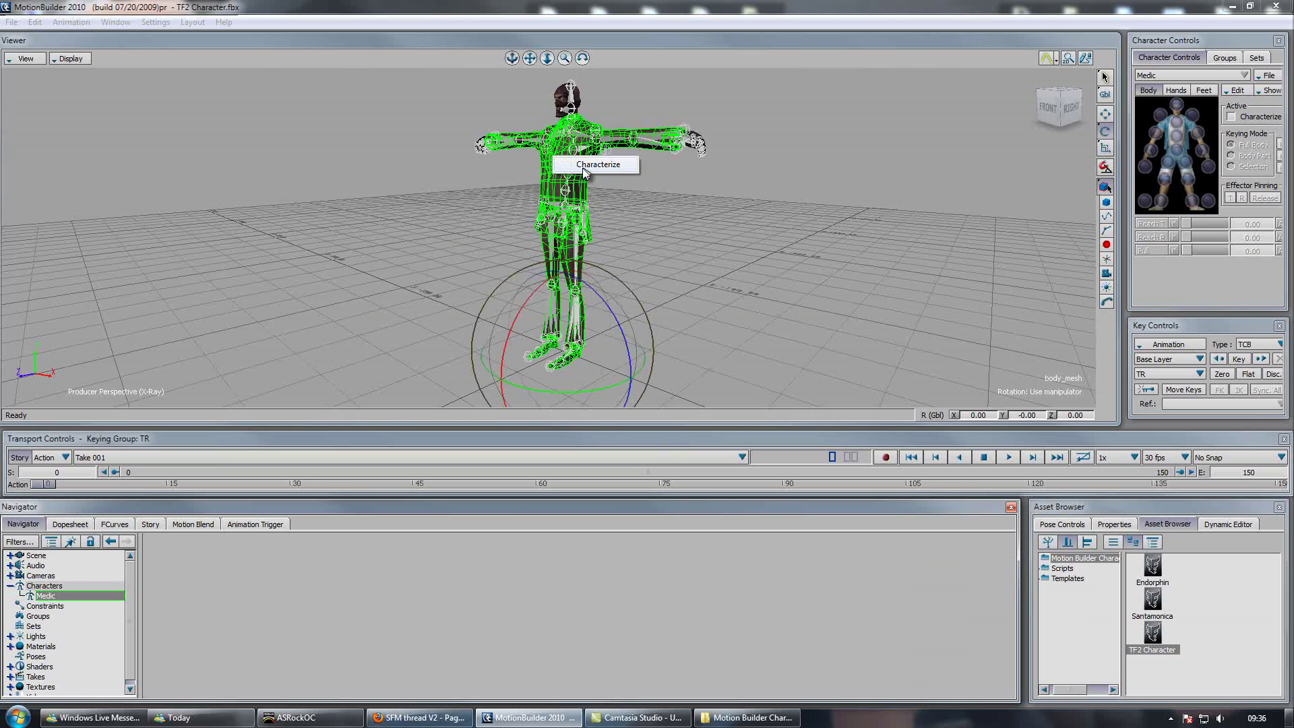
{"action": "left_click", "coordinate": [584, 170]}
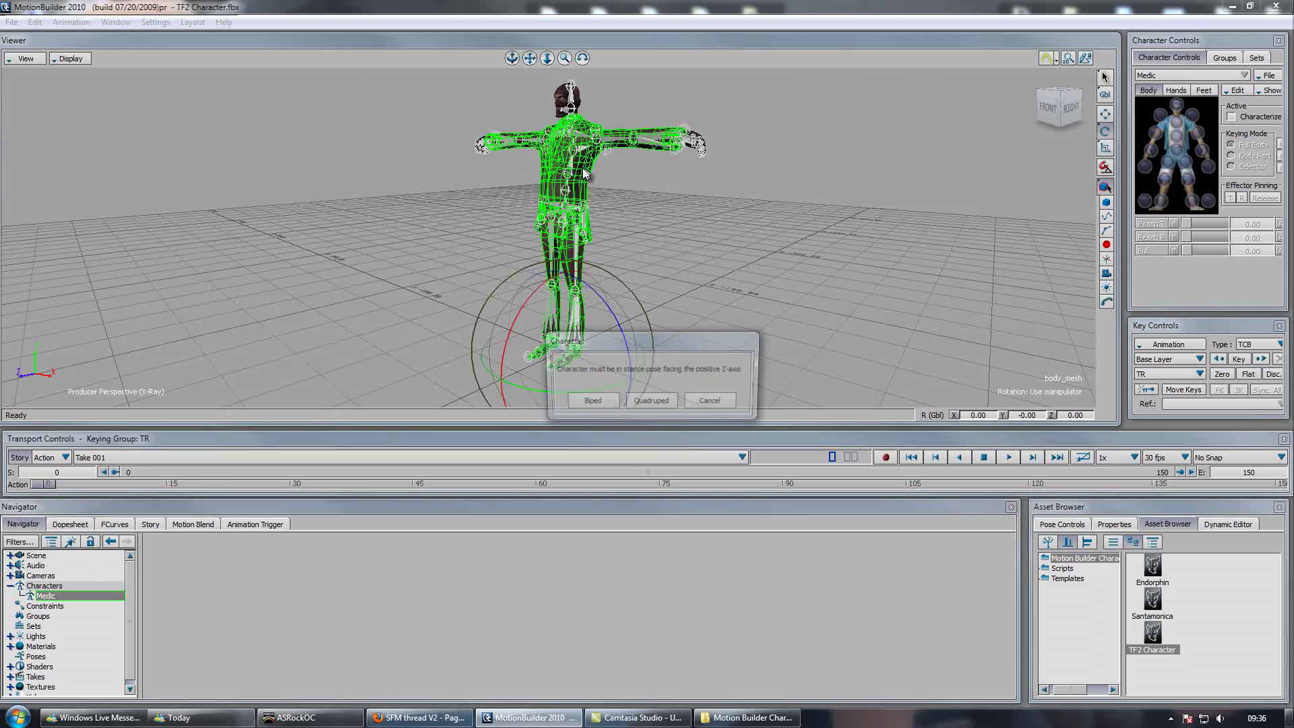
{"action": "left_click", "coordinate": [591, 403]}
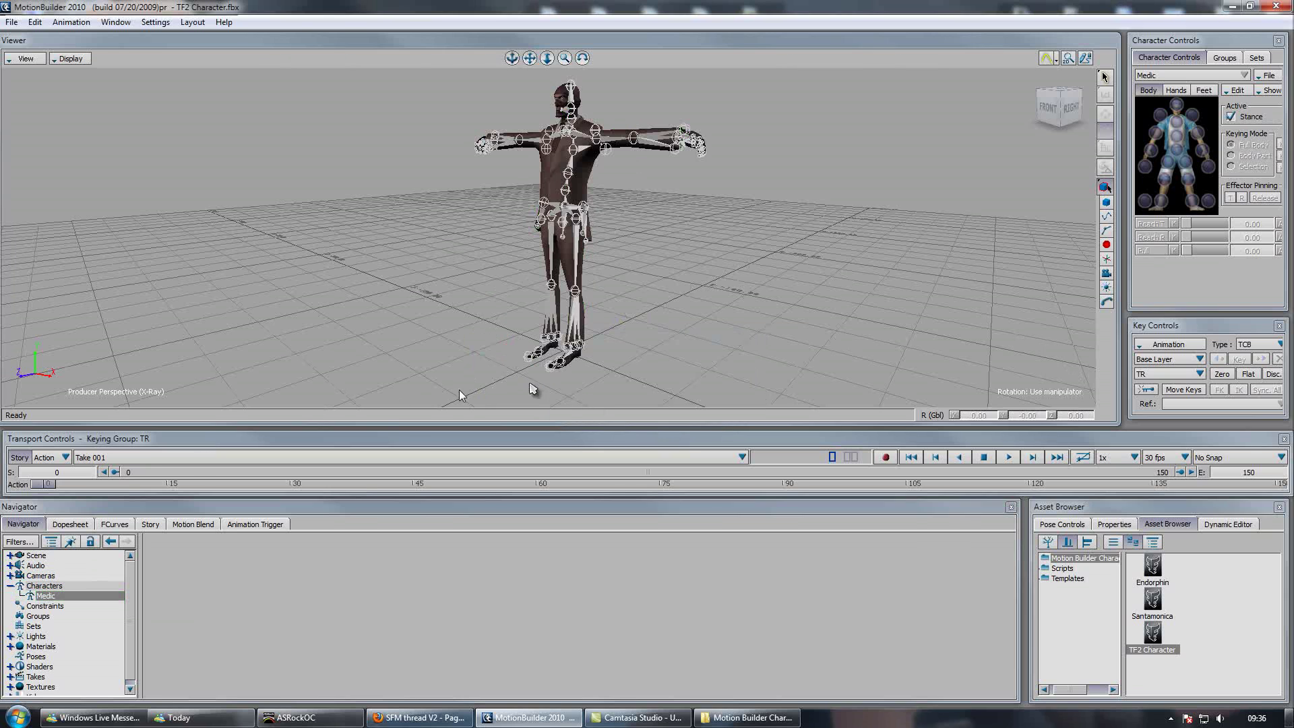
Create an FK/IK control rig from the Medic character's definition
{"action": "left_click", "coordinate": [50, 597]}
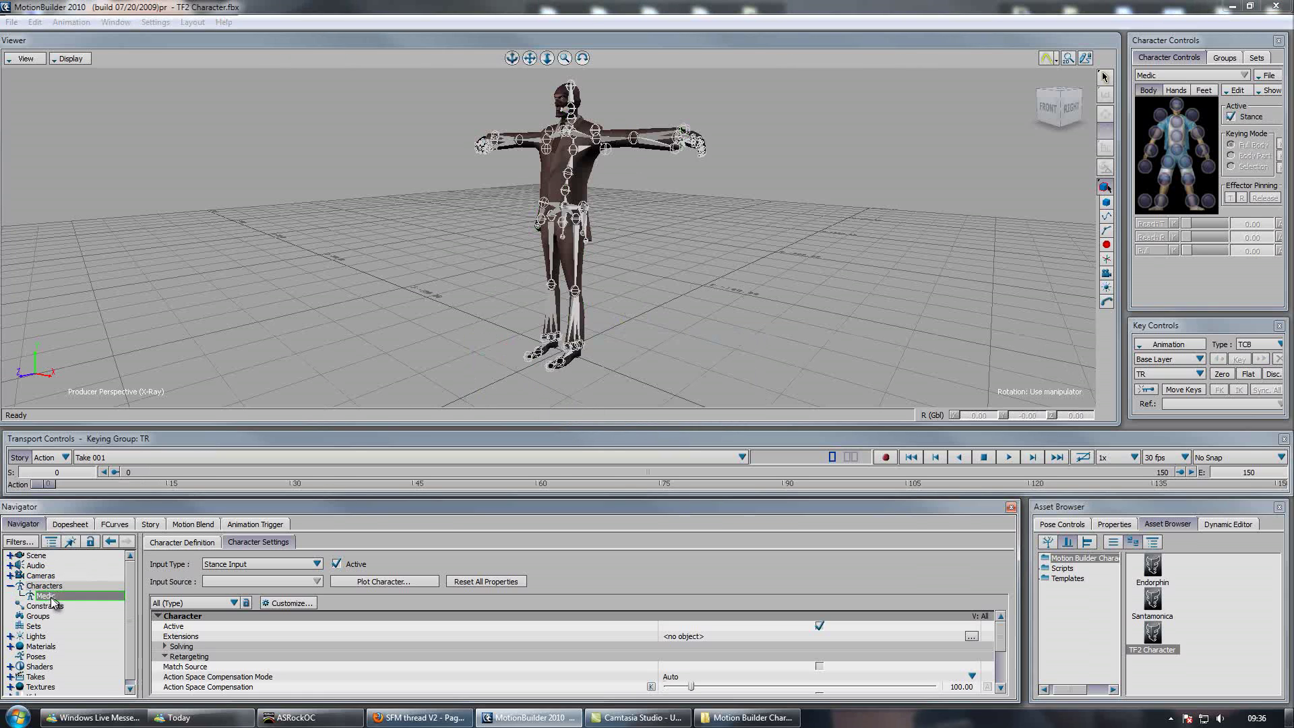
{"action": "left_click", "coordinate": [173, 542]}
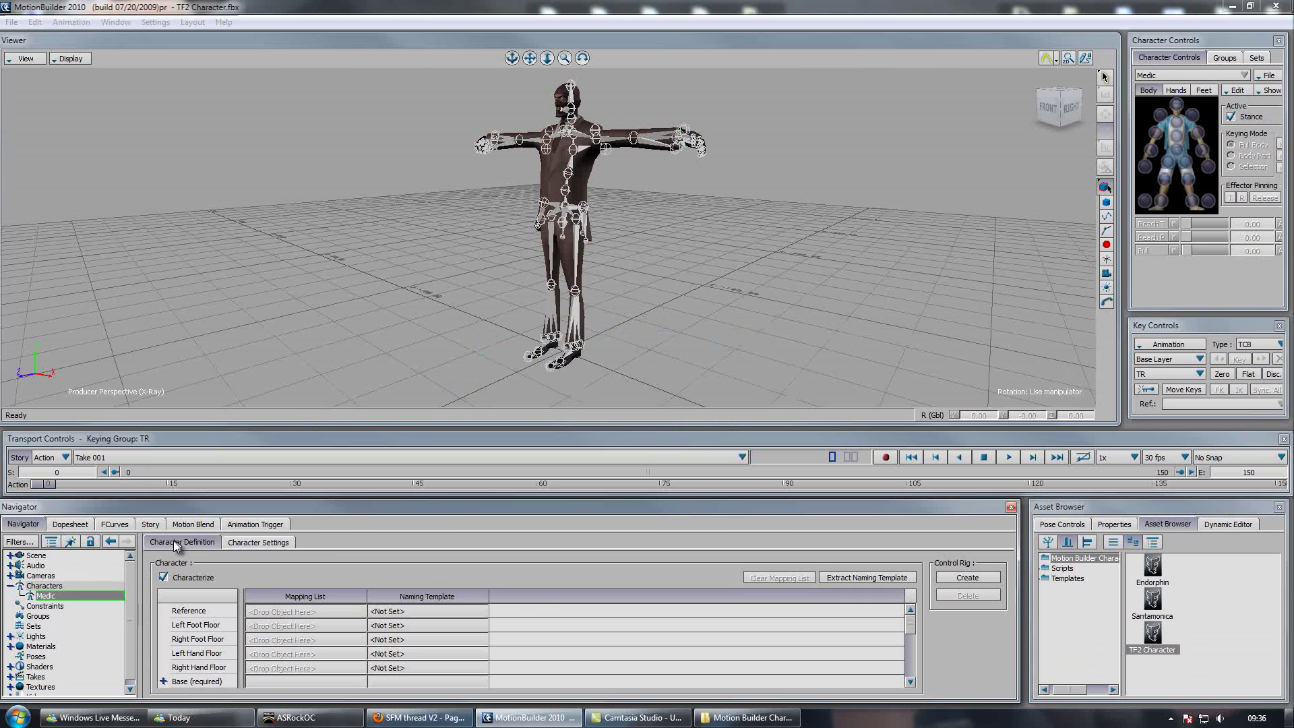
{"action": "left_click", "coordinate": [985, 580]}
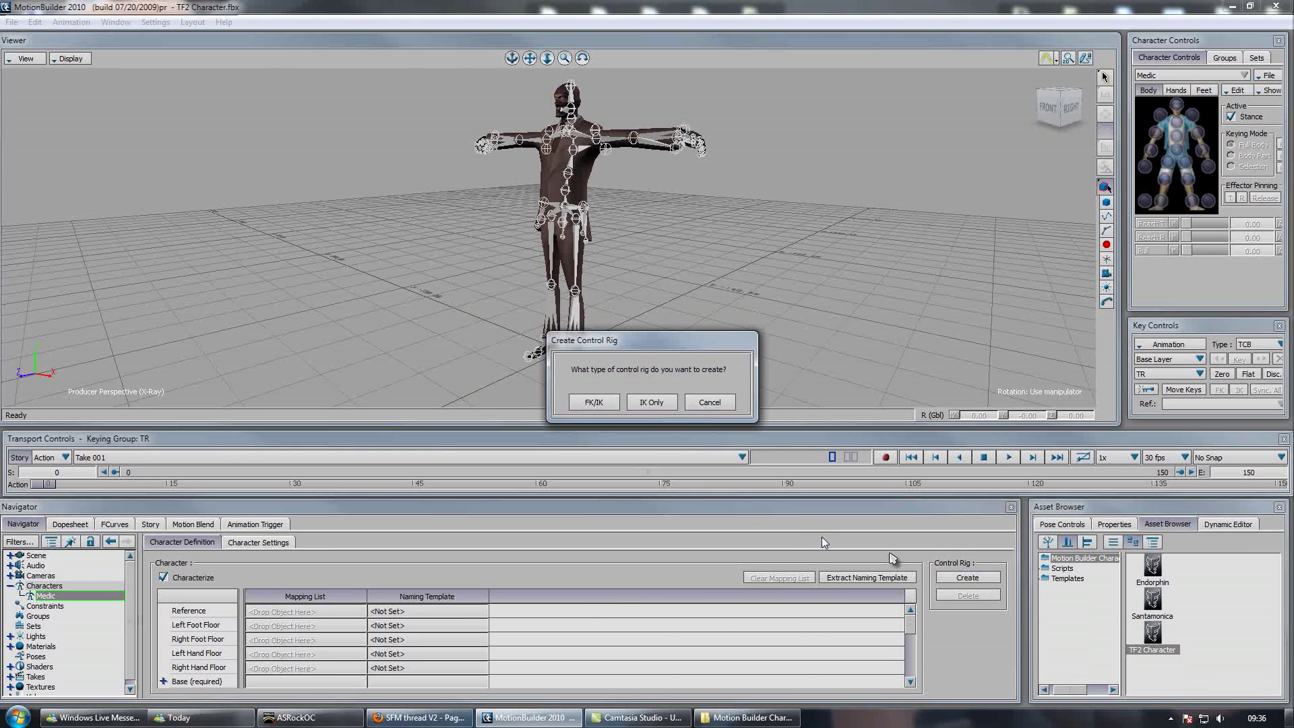
{"action": "left_click", "coordinate": [606, 406]}
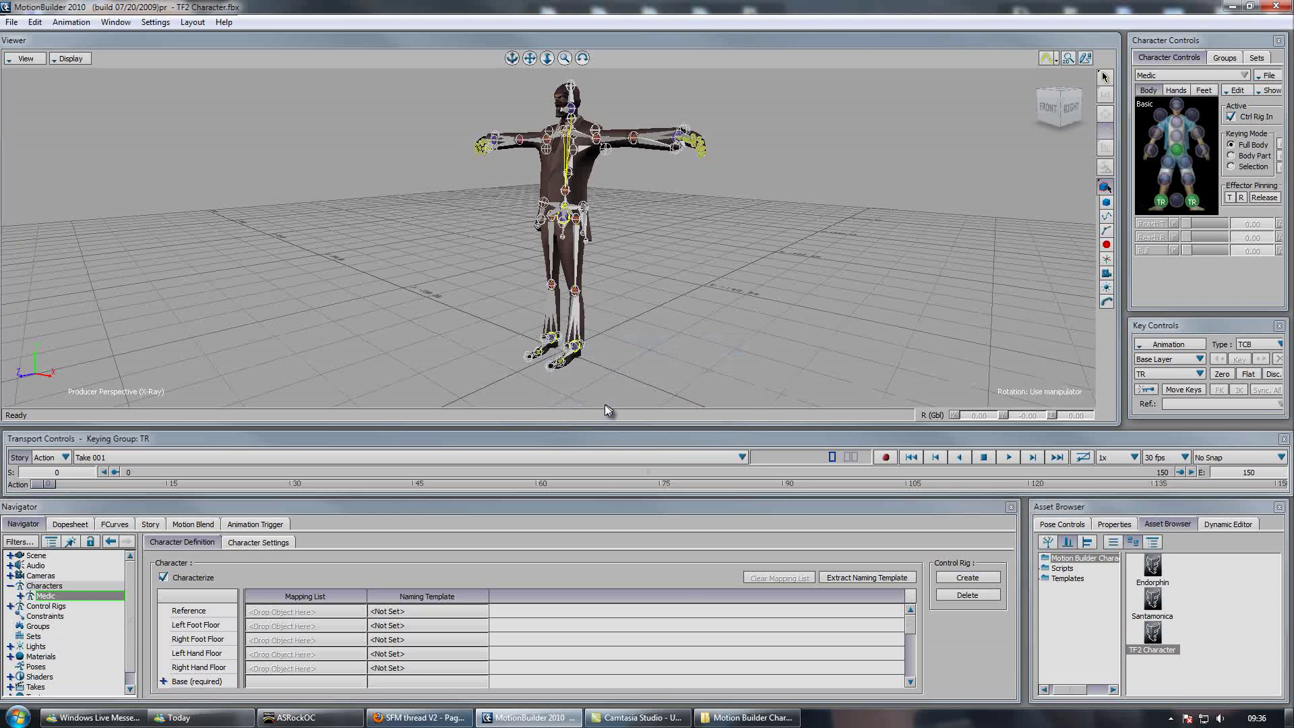
Rename the Medic character to Spy
{"action": "right_click", "coordinate": [47, 599]}
{"action": "left_click", "coordinate": [112, 511]}
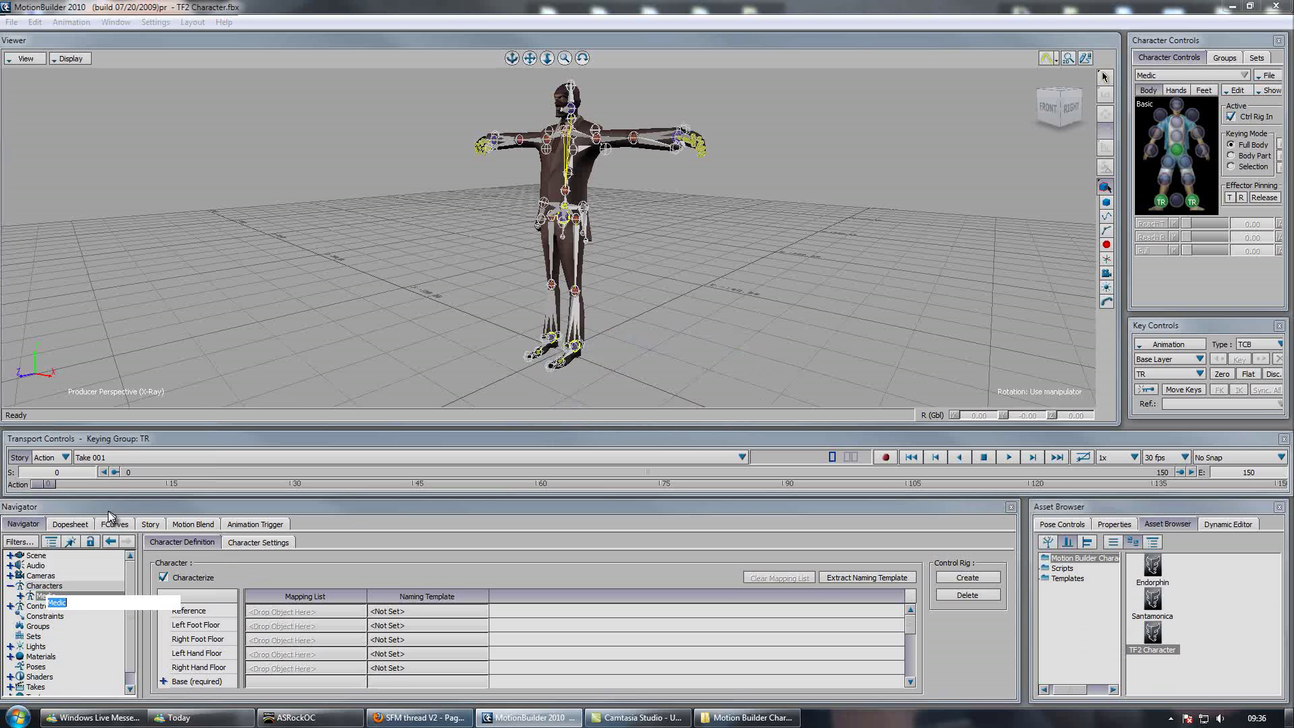
{"action": "type", "text": "Spy"}
{"action": "key", "text": "Return"}
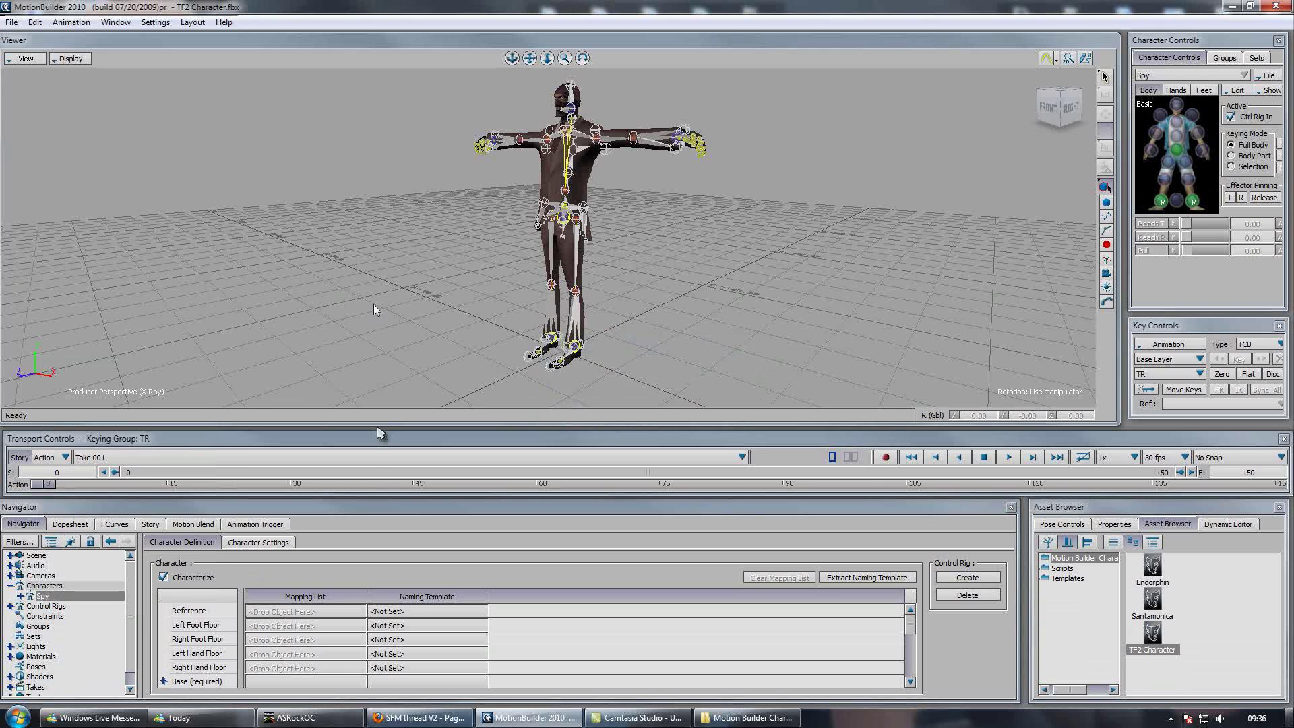
Test the full-body rig by moving the right wrist effector down and outward to about X -35, Y 43, Z 30
{"action": "left_click", "coordinate": [1152, 149]}
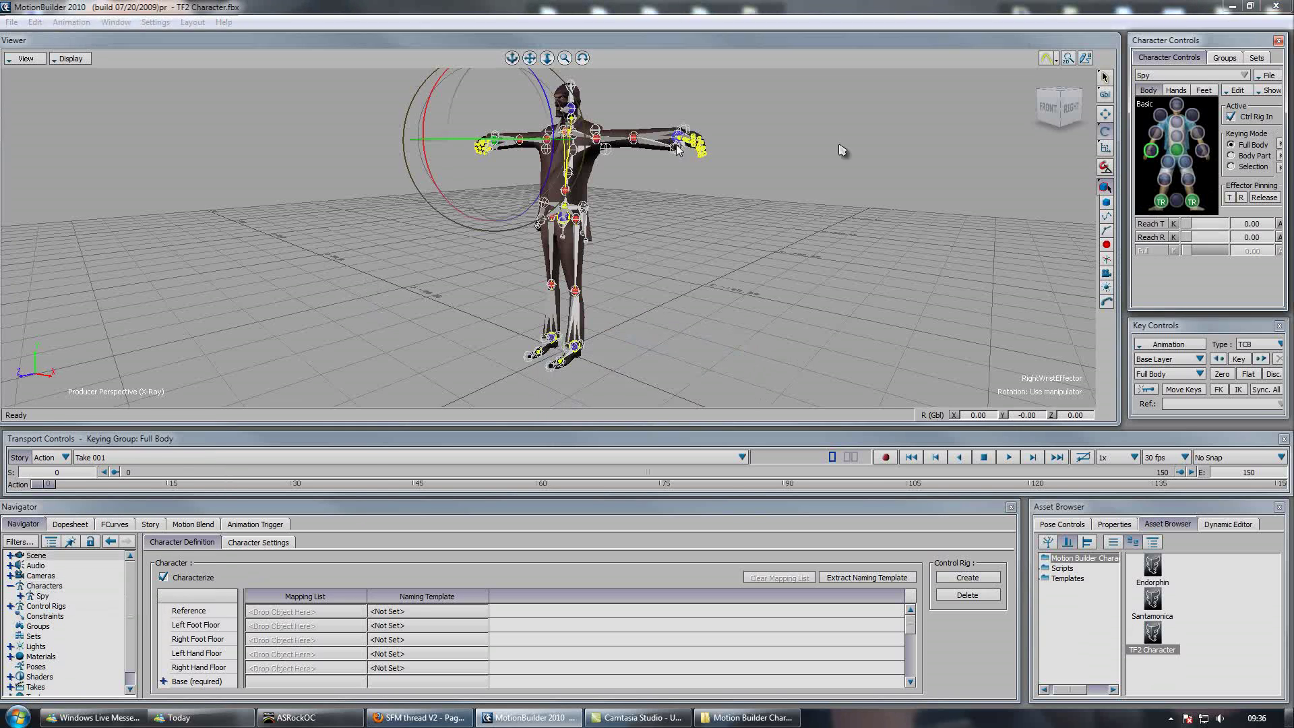
{"action": "key", "text": "t"}
{"action": "left_click_drag", "start_coordinate": [480, 125], "coordinate": [317, 205]}
{"action": "left_click_drag", "start_coordinate": [545, 218], "coordinate": [493, 249]}
{"action": "key", "text": "ctrl+z"}
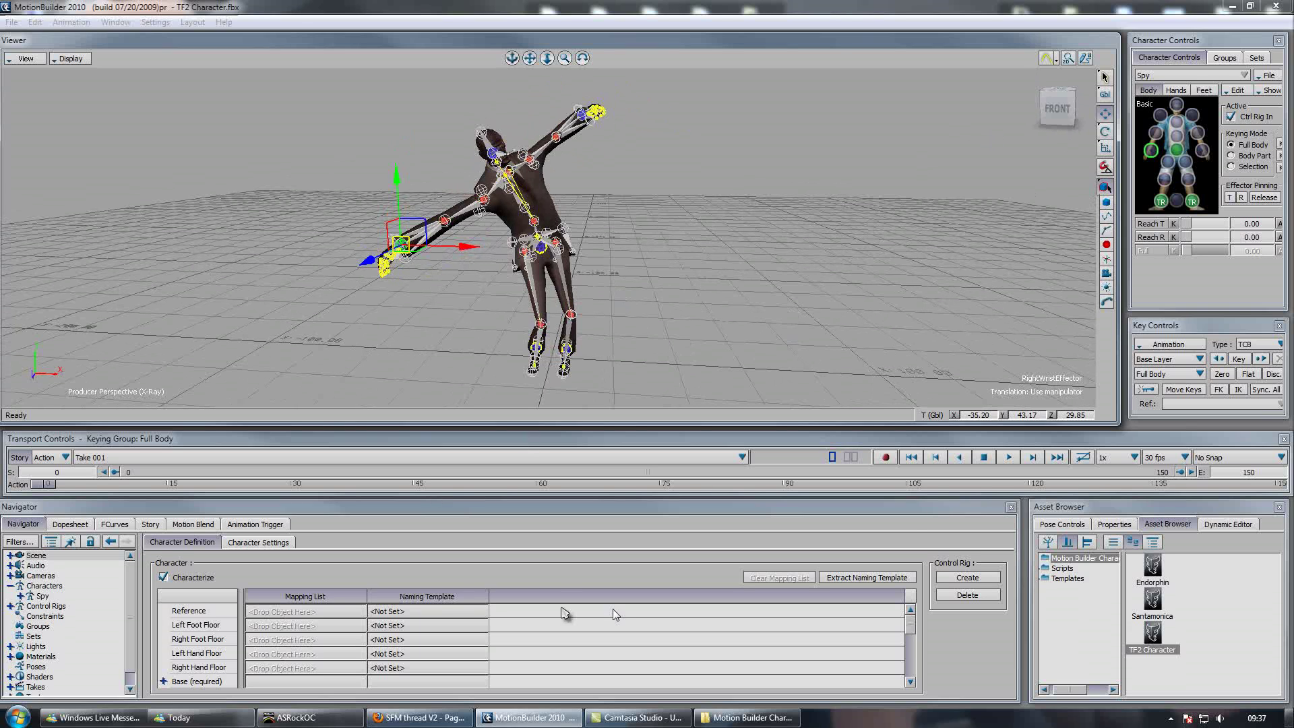
Plot the Spy character's control rig animation to the skeleton with Smart Plot and Increase Fidelity enabled
{"action": "left_click", "coordinate": [244, 543]}
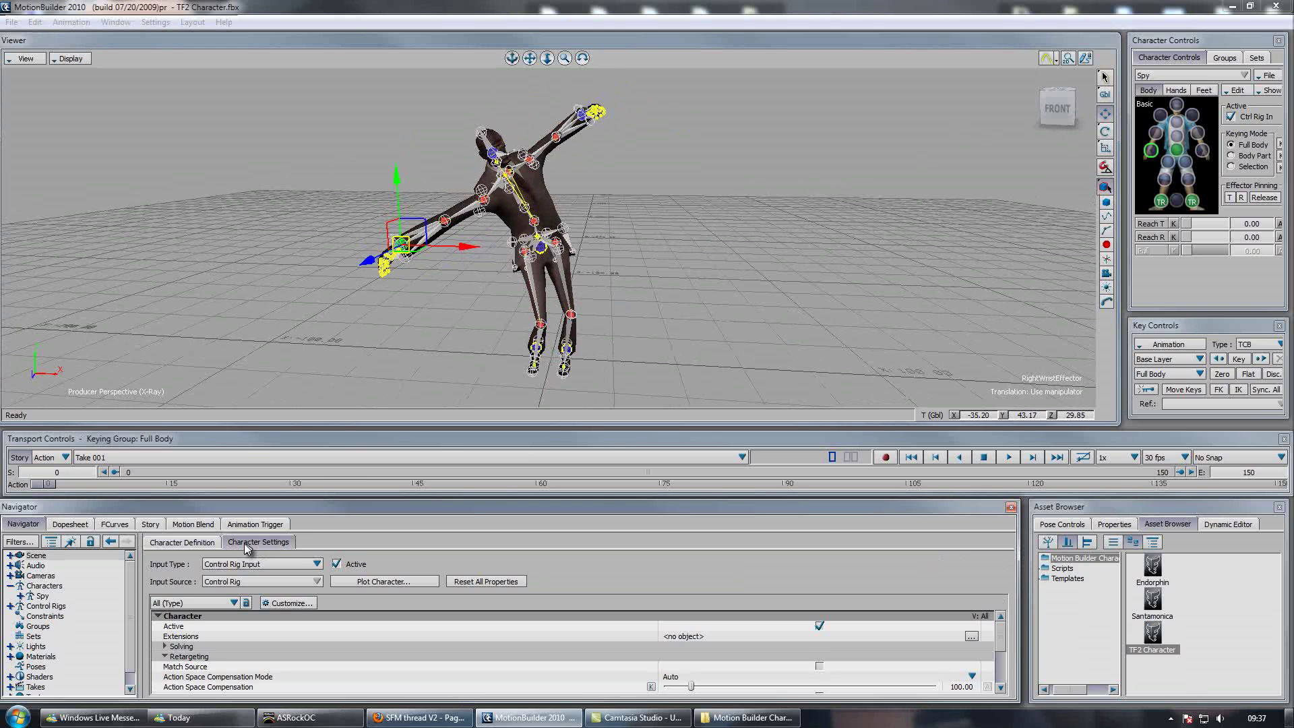
{"action": "left_click", "coordinate": [370, 586]}
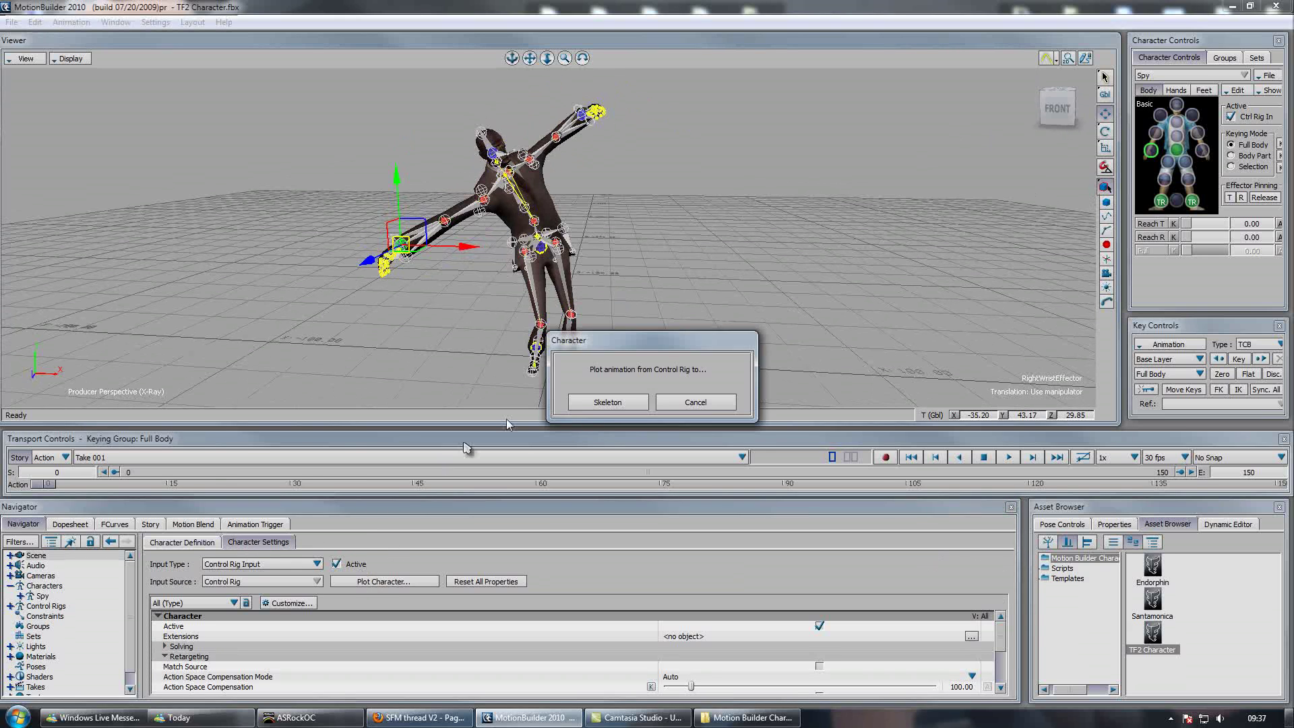
{"action": "left_click", "coordinate": [594, 404]}
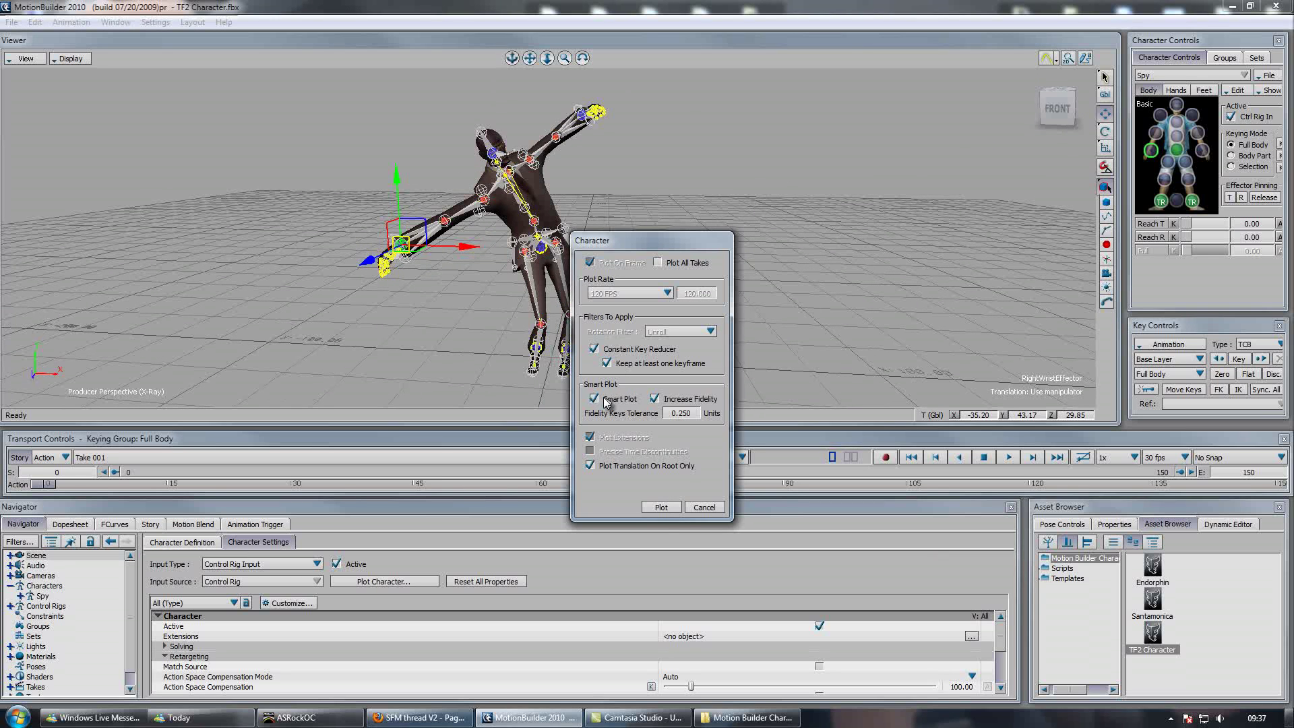
{"action": "left_click", "coordinate": [662, 507]}
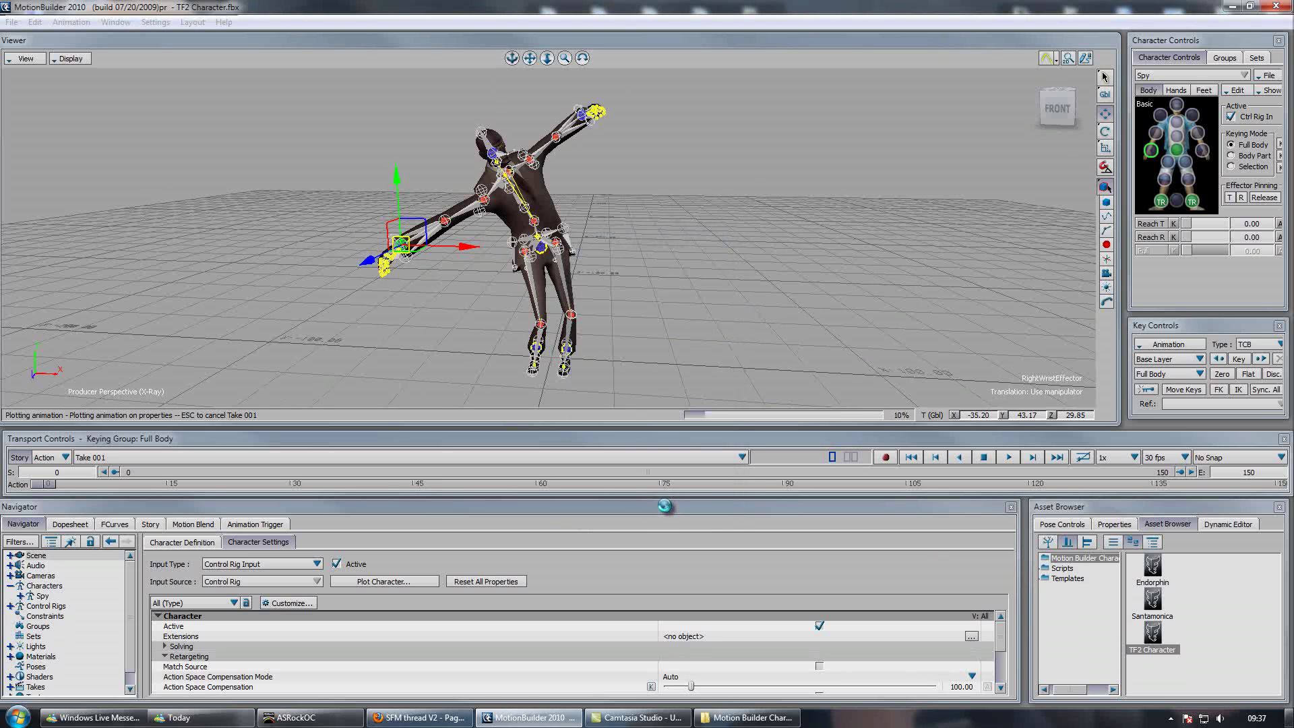